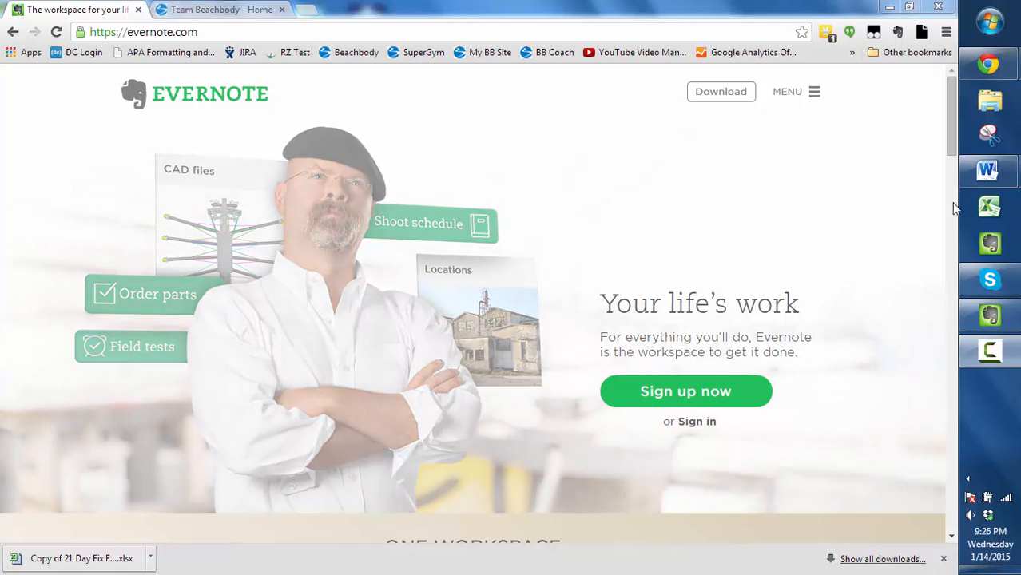
# Switch to Evernote and go back from the Protein search results to the full list of notes.
pyautogui.click(989, 320)
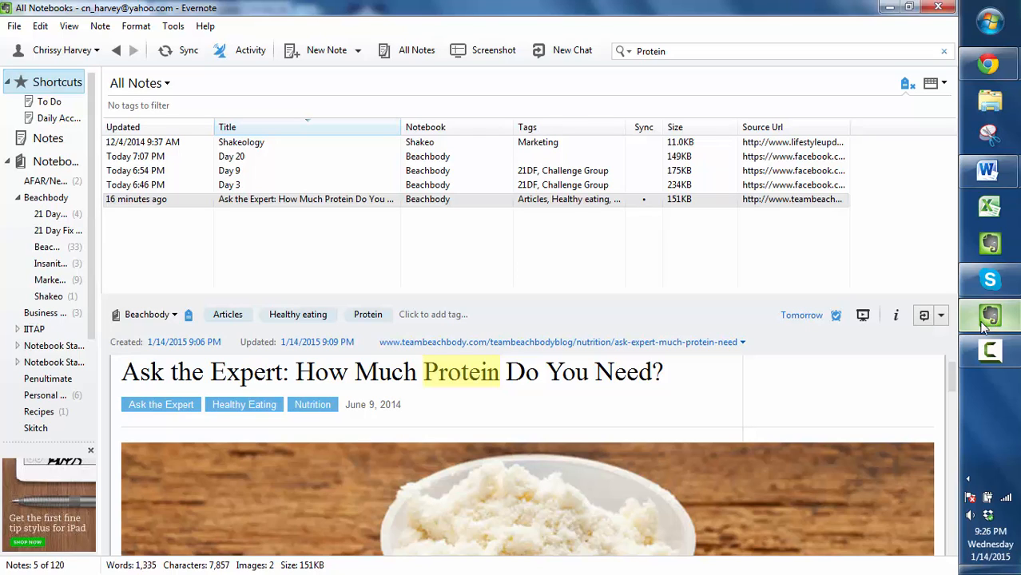
pyautogui.moveTo(991, 321)
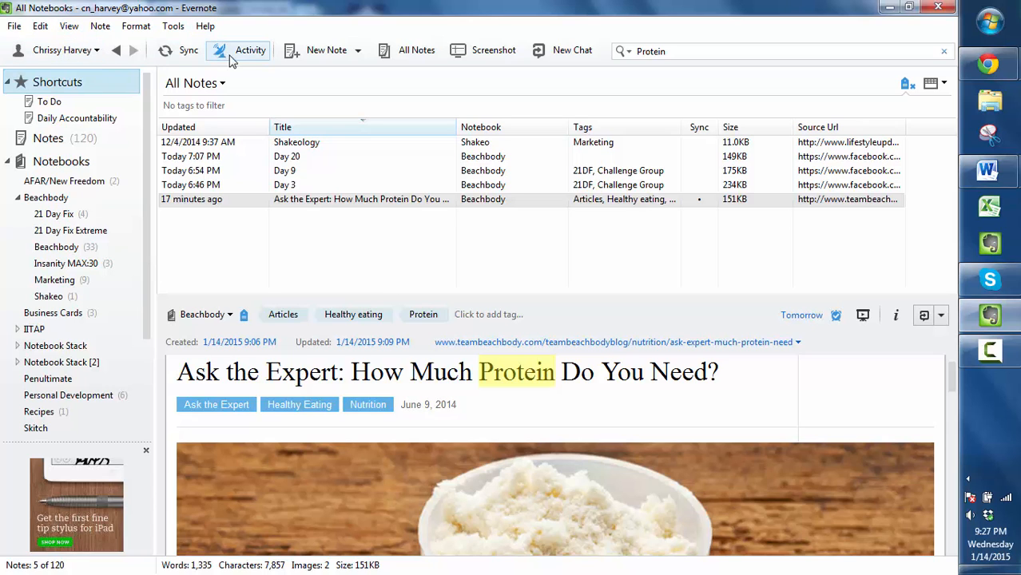
pyautogui.click(117, 51)
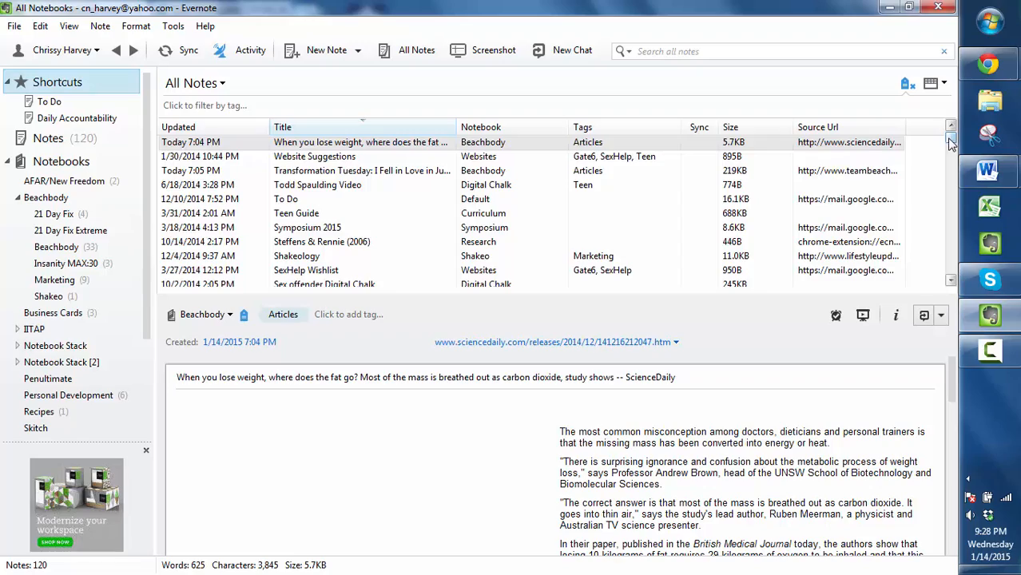
# Look over the note list and sidebar, select all notes, and collapse the Notebooks tree.
pyautogui.moveTo(951, 141); pyautogui.dragTo(952, 46)
pyautogui.scroll(-1, 141, 203)
pyautogui.scroll(-3, 142, 209)
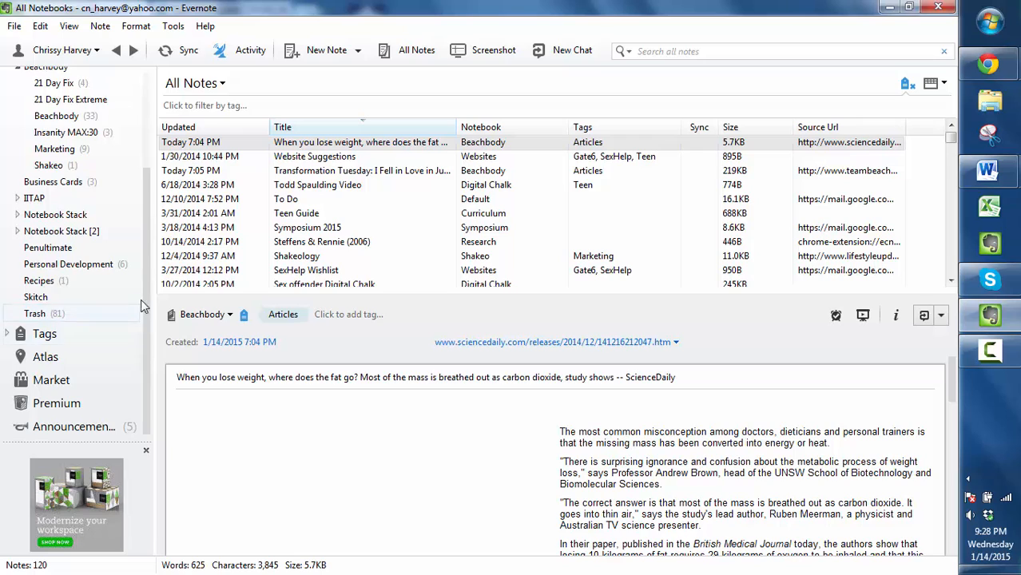
pyautogui.scroll(4, 140, 299)
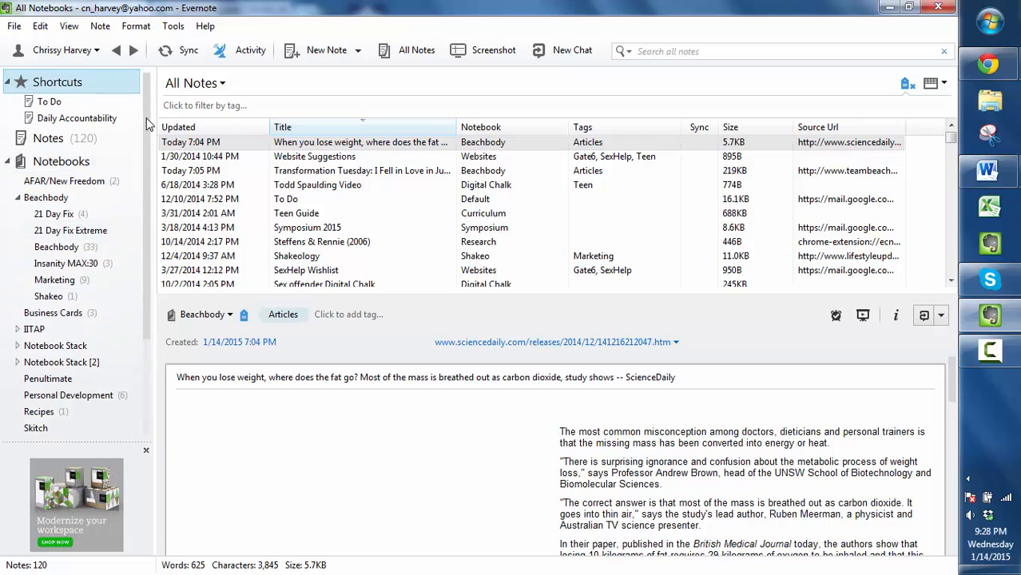
pyautogui.click(63, 140)
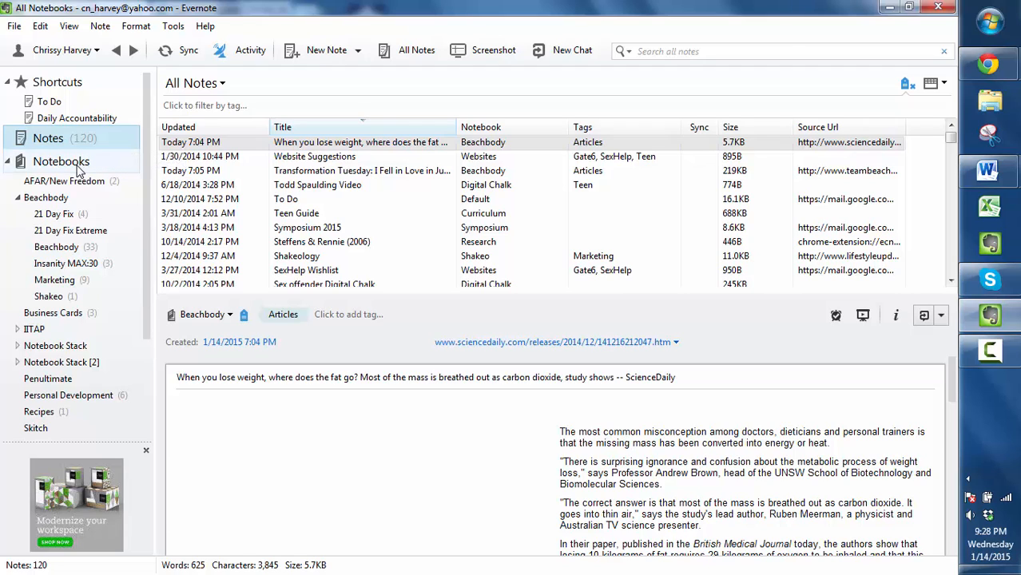
pyautogui.click(11, 162)
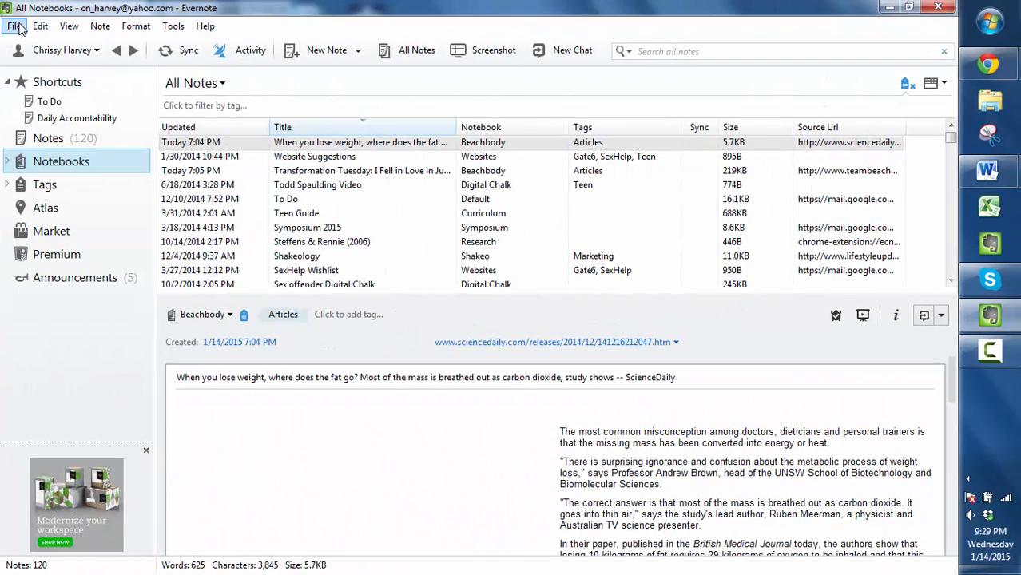
pyautogui.click(15, 27)
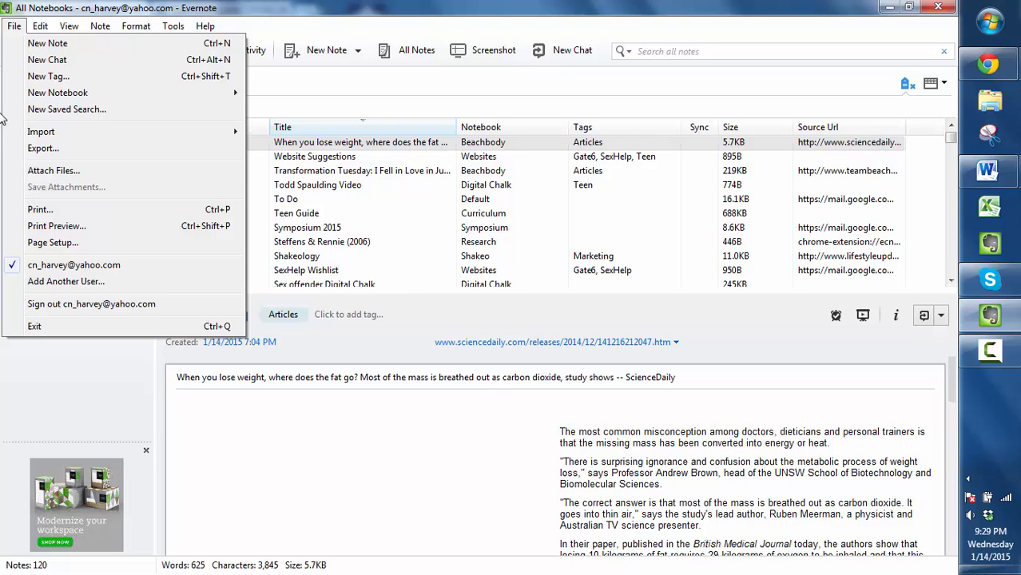
pyautogui.moveTo(41, 30)
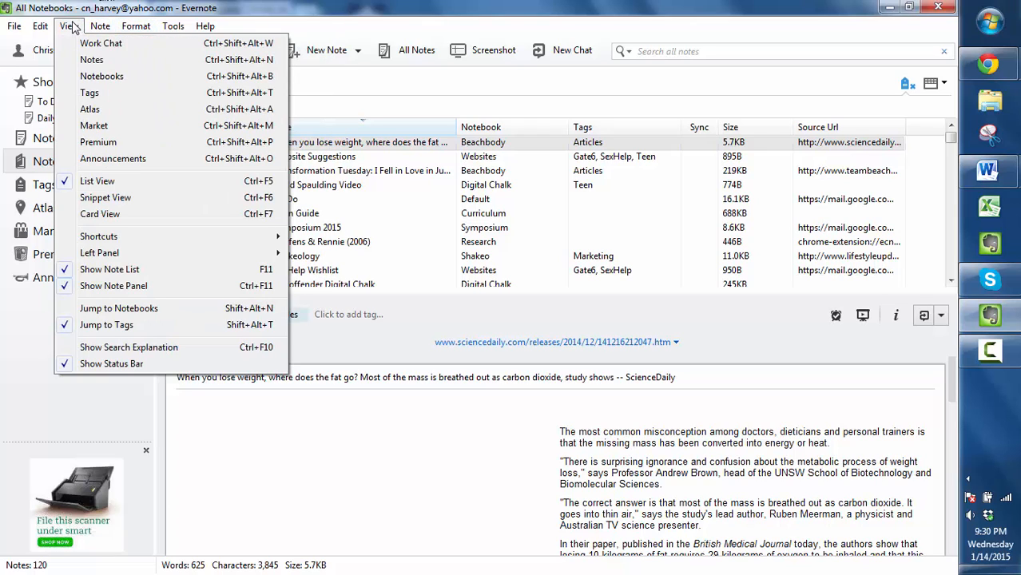
pyautogui.click(77, 185)
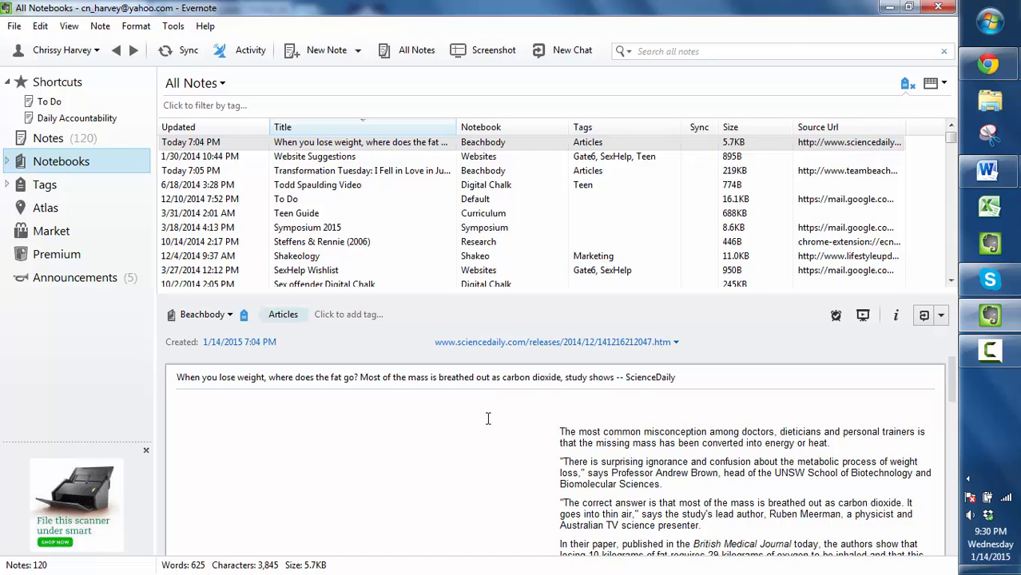
# Switch the note list to Snippet View and then to Card View.
pyautogui.click(68, 25)
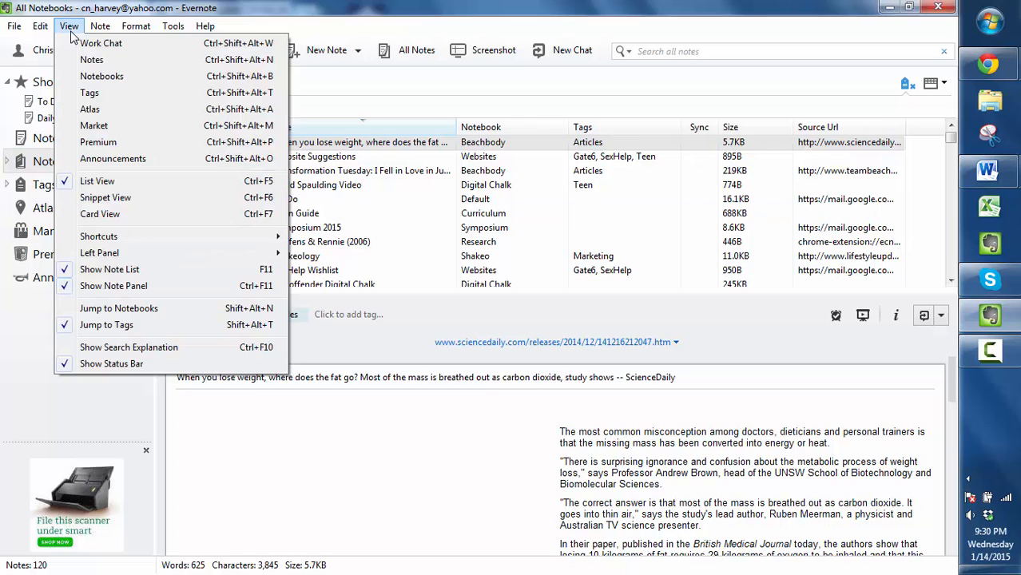
pyautogui.click(107, 201)
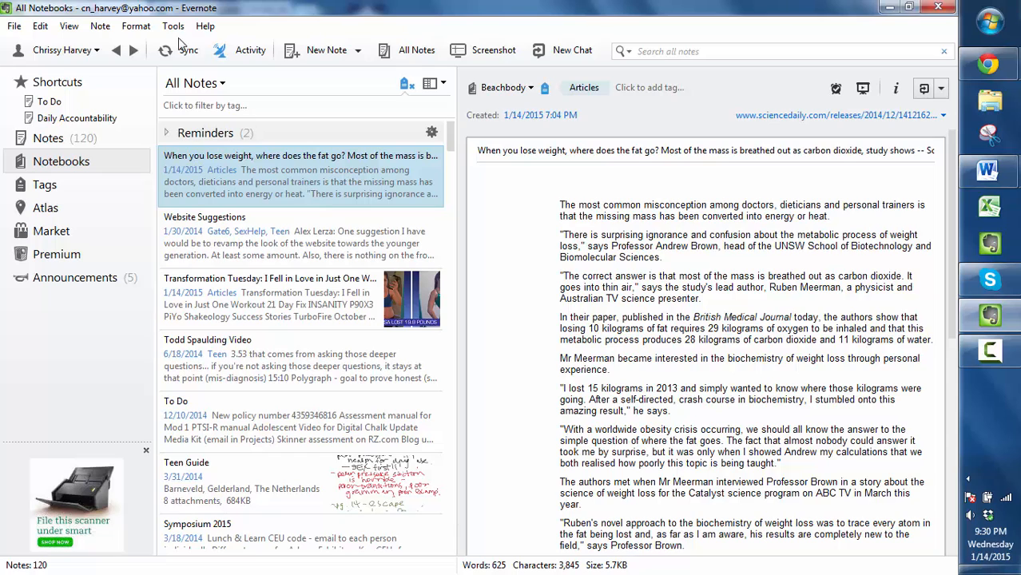
pyautogui.click(68, 25)
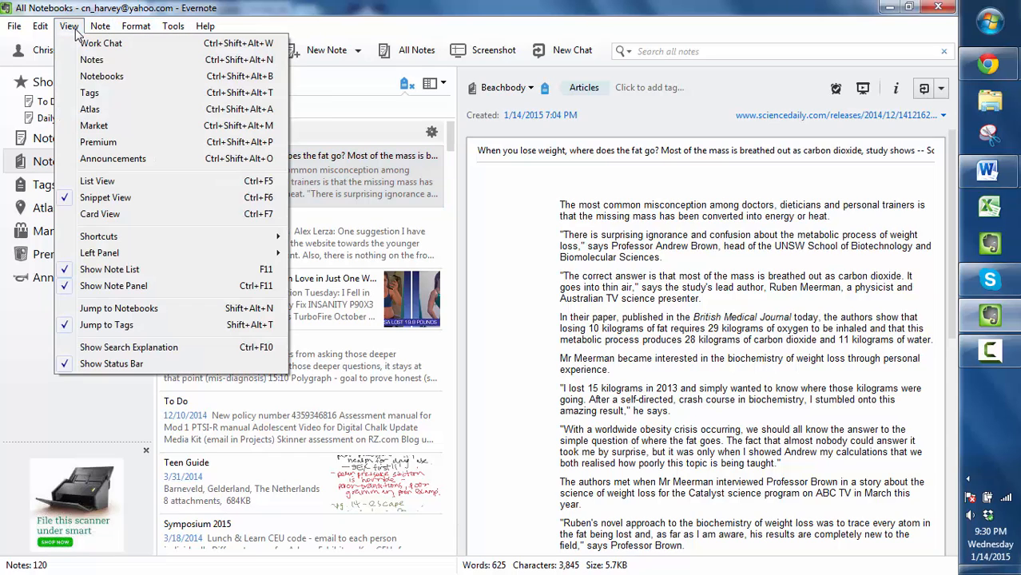
pyautogui.click(107, 214)
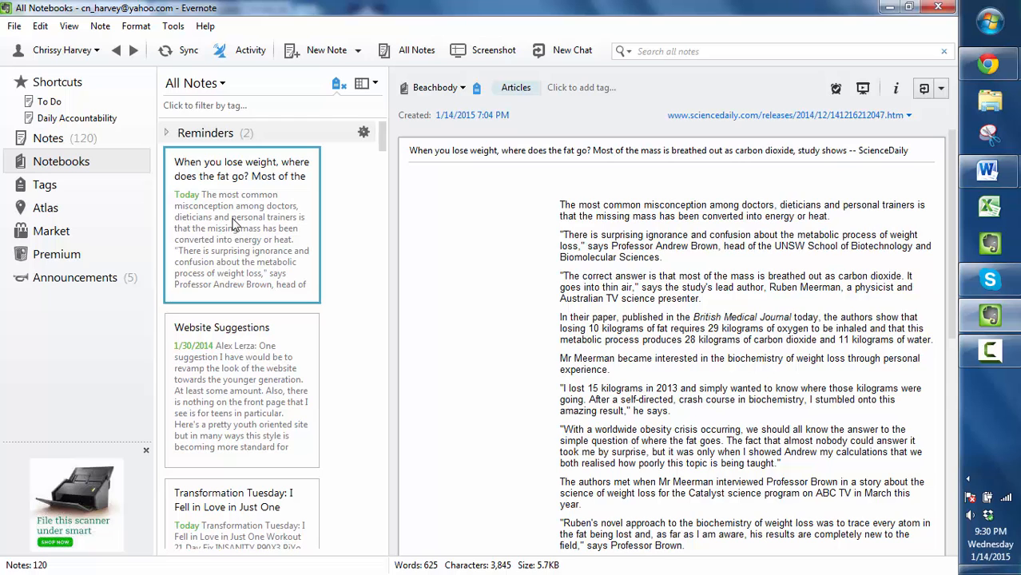
# Preview several notes from the cards, including Website Suggestions, the Transformation Tuesday article, To Do and the video note above it.
pyautogui.click(214, 374)
pyautogui.click(221, 536)
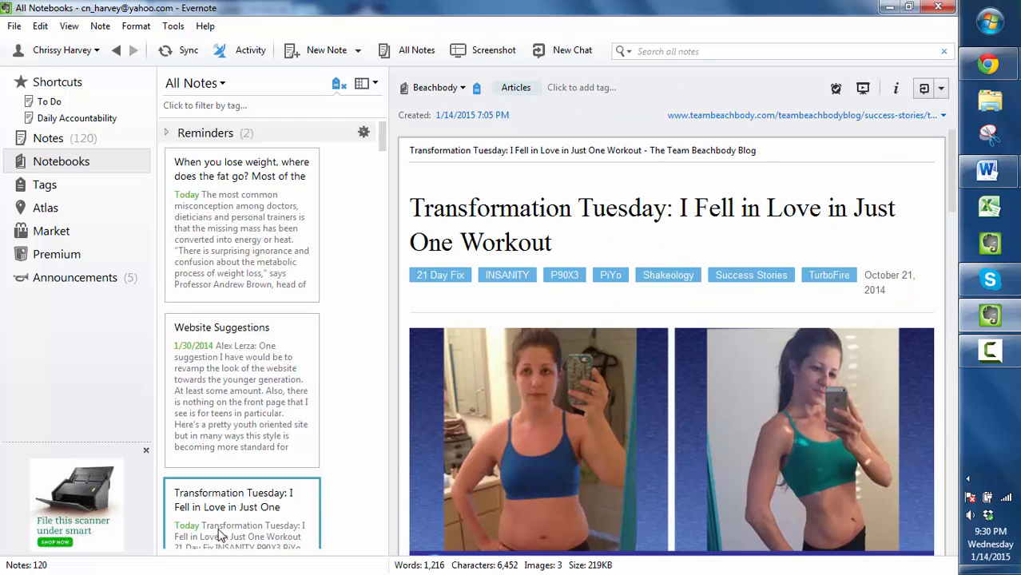
pyautogui.moveTo(380, 146); pyautogui.dragTo(384, 161)
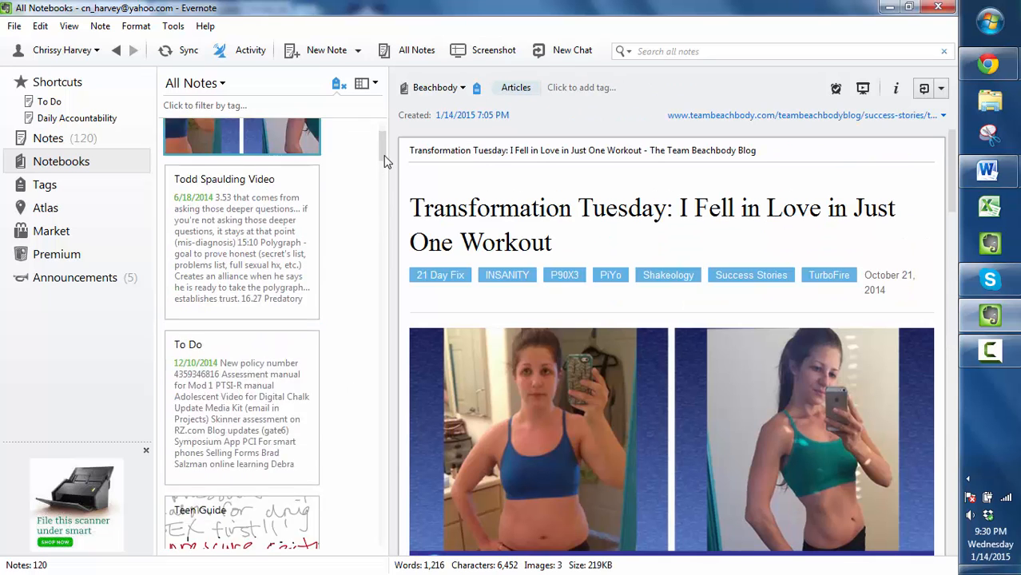
pyautogui.click(305, 168)
pyautogui.click(245, 320)
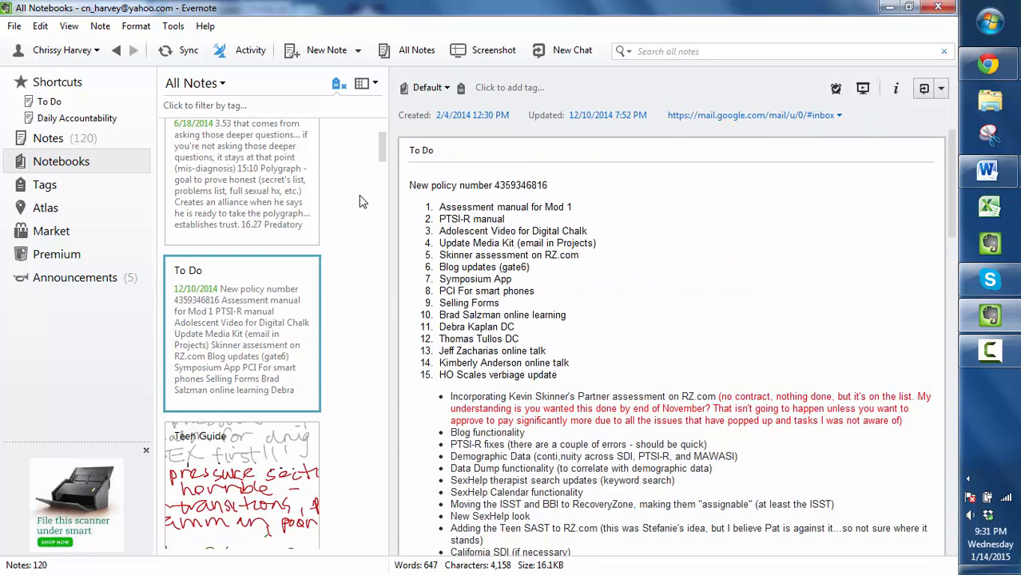
pyautogui.click(264, 132)
pyautogui.moveTo(380, 152); pyautogui.dragTo(382, 132)
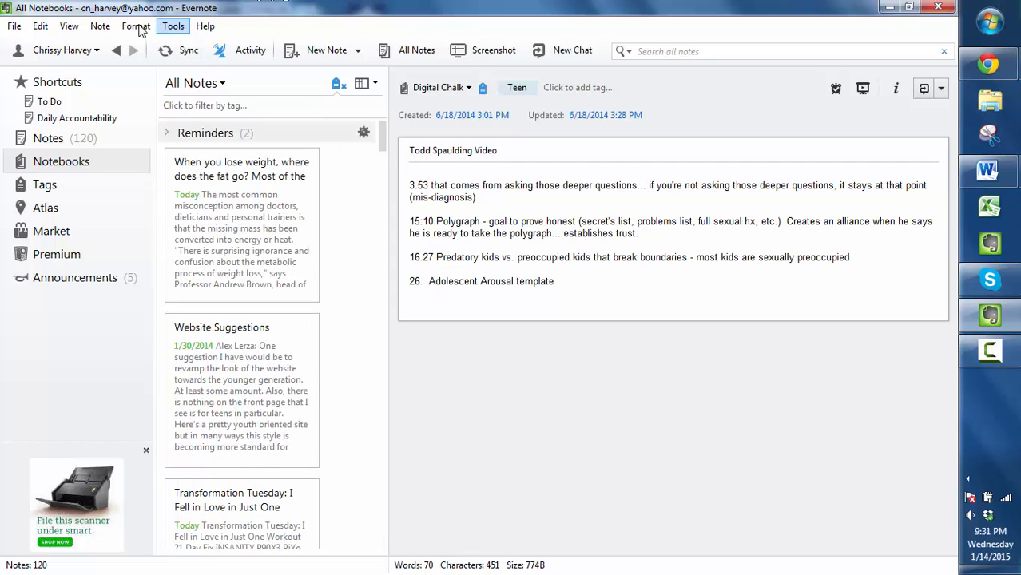
pyautogui.click(71, 29)
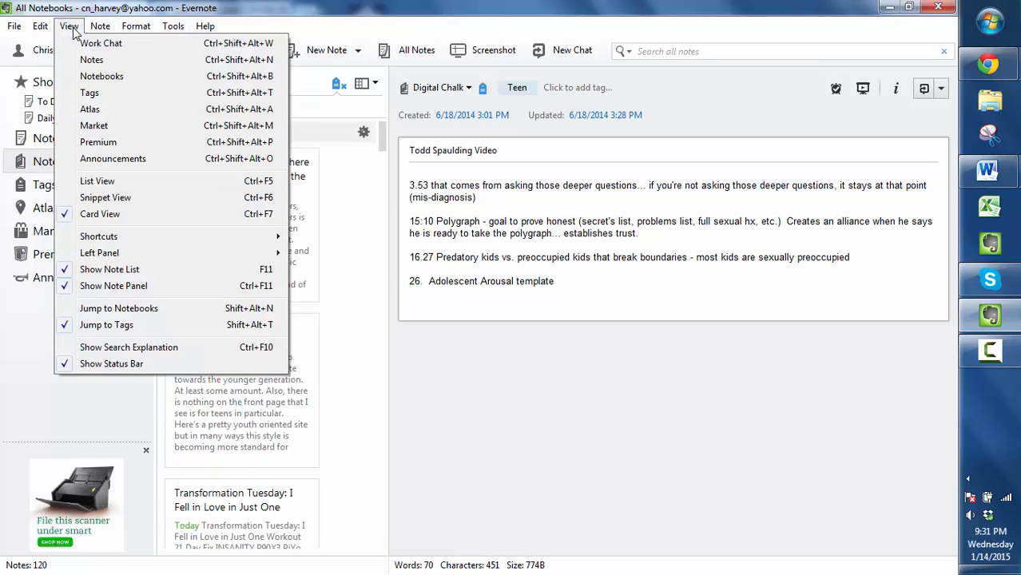
pyautogui.moveTo(116, 241)
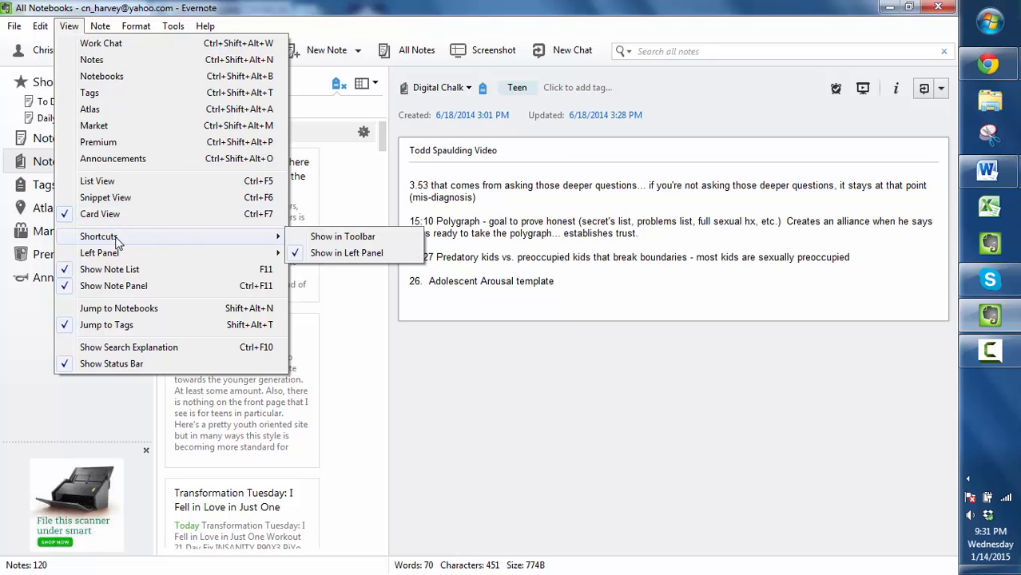
pyautogui.moveTo(118, 262)
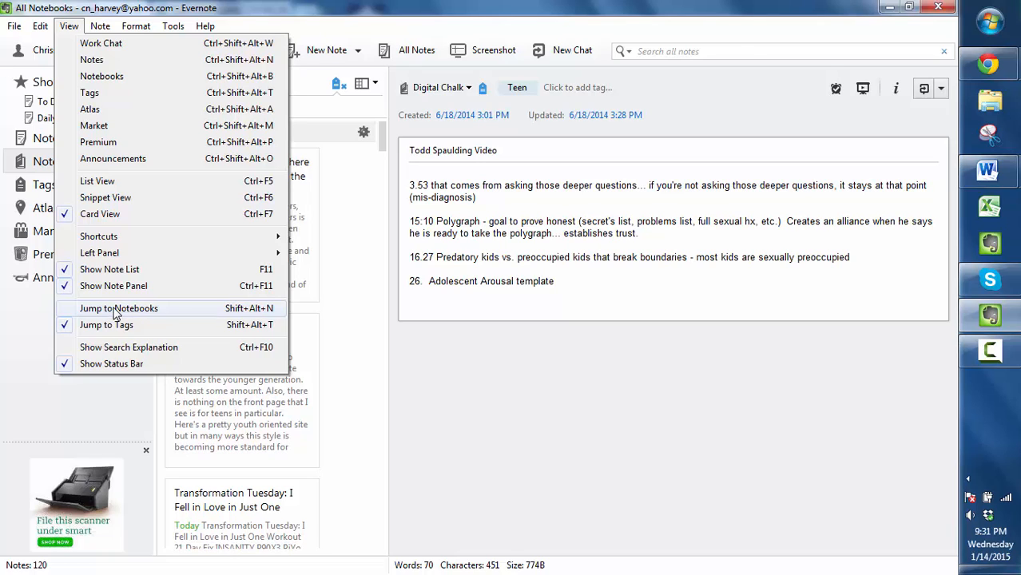
# Open the selected video note in a separate window, then close that window.
pyautogui.moveTo(105, 30)
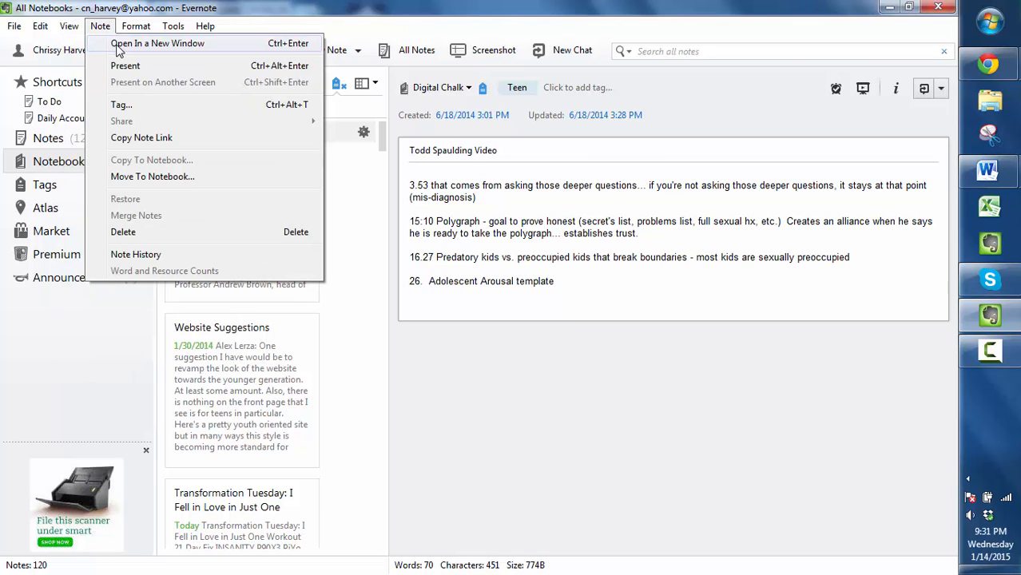
pyautogui.click(117, 44)
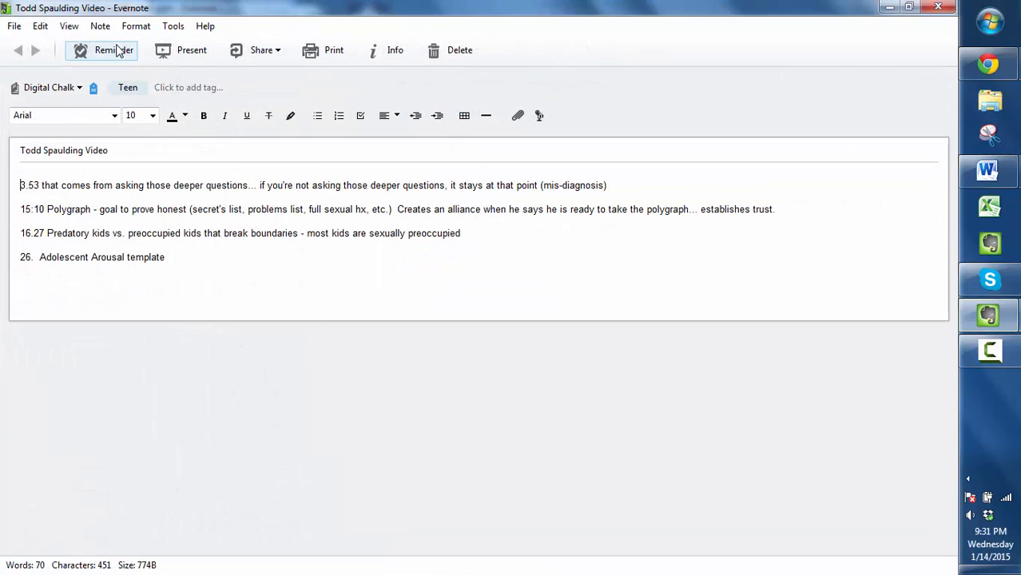
pyautogui.click(938, 7)
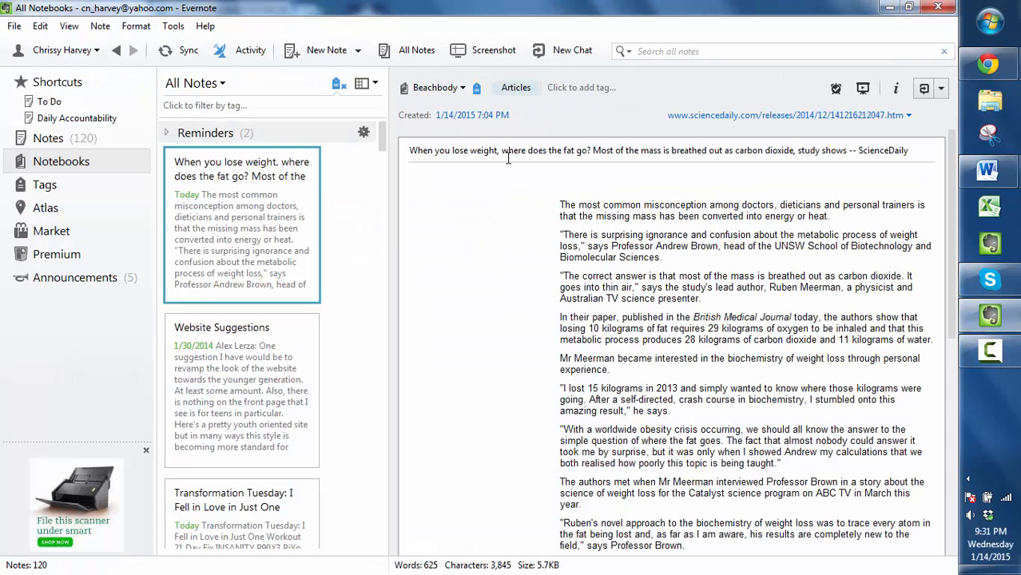
pyautogui.click(102, 26)
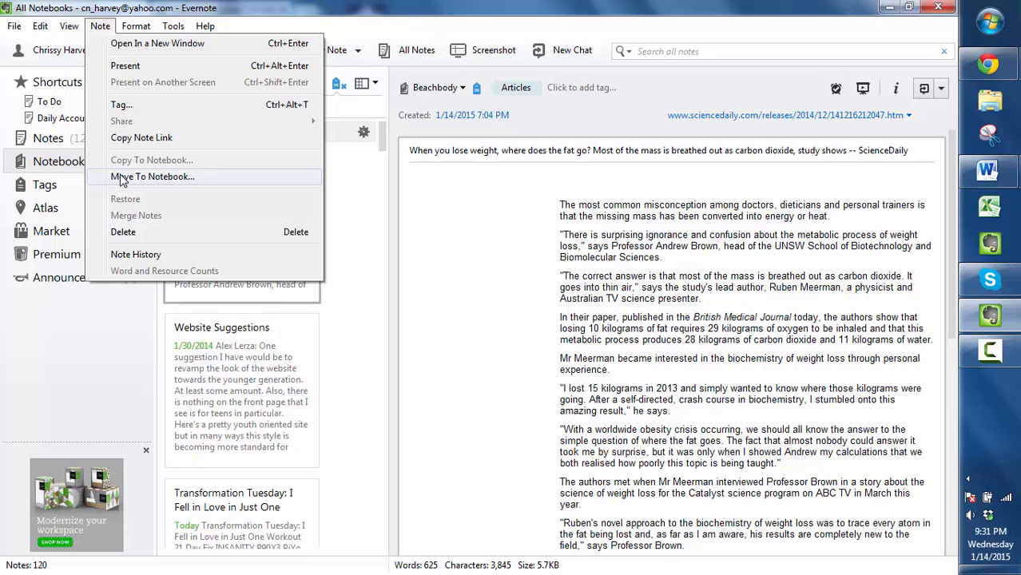
pyautogui.moveTo(134, 24)
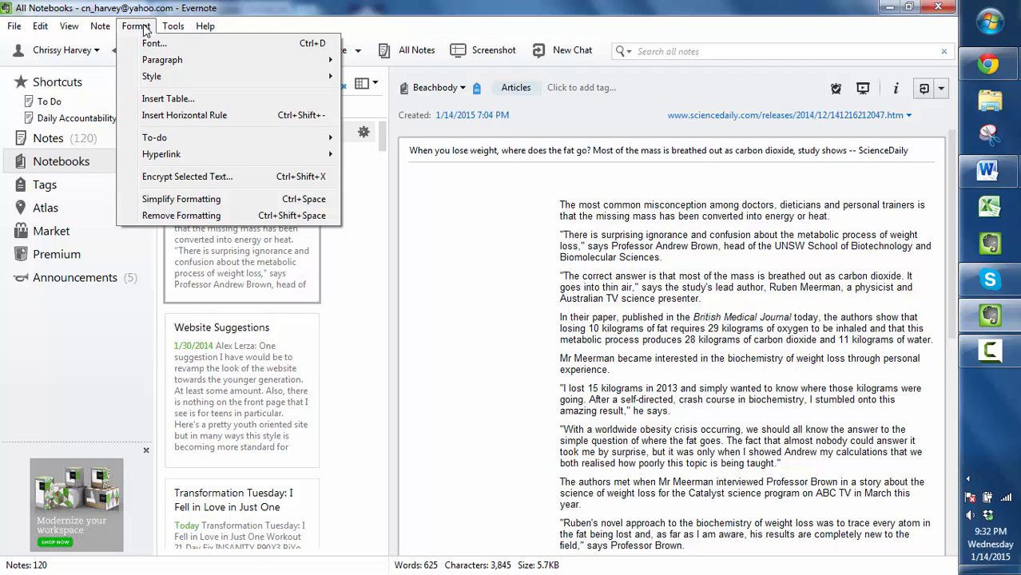
pyautogui.moveTo(156, 141)
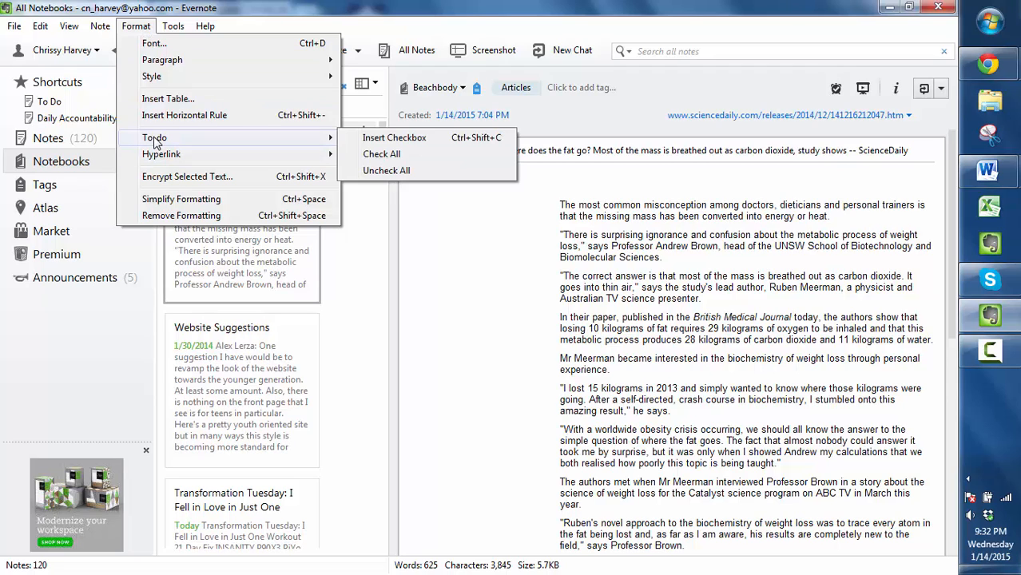
pyautogui.moveTo(173, 26)
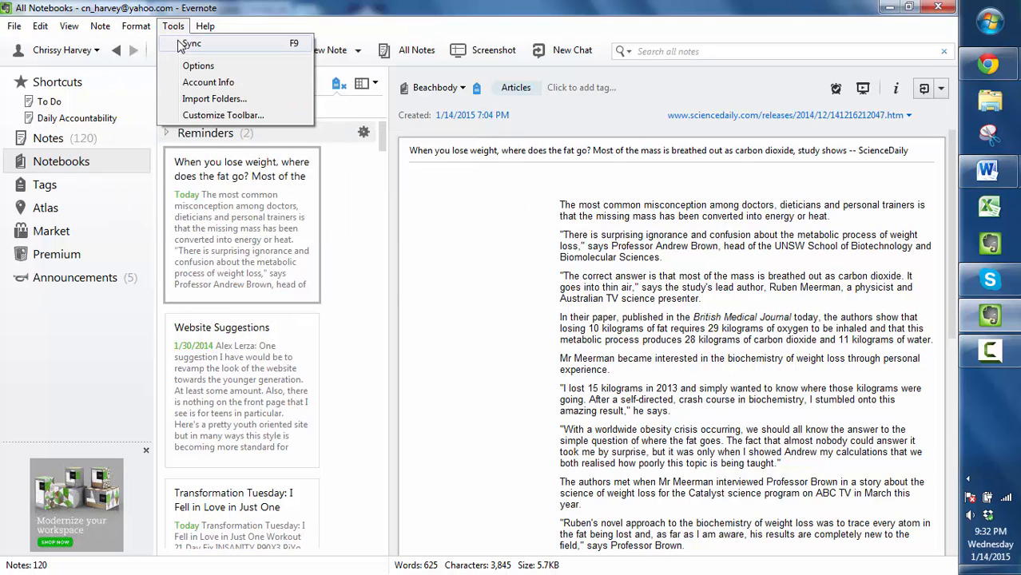
pyautogui.moveTo(205, 26)
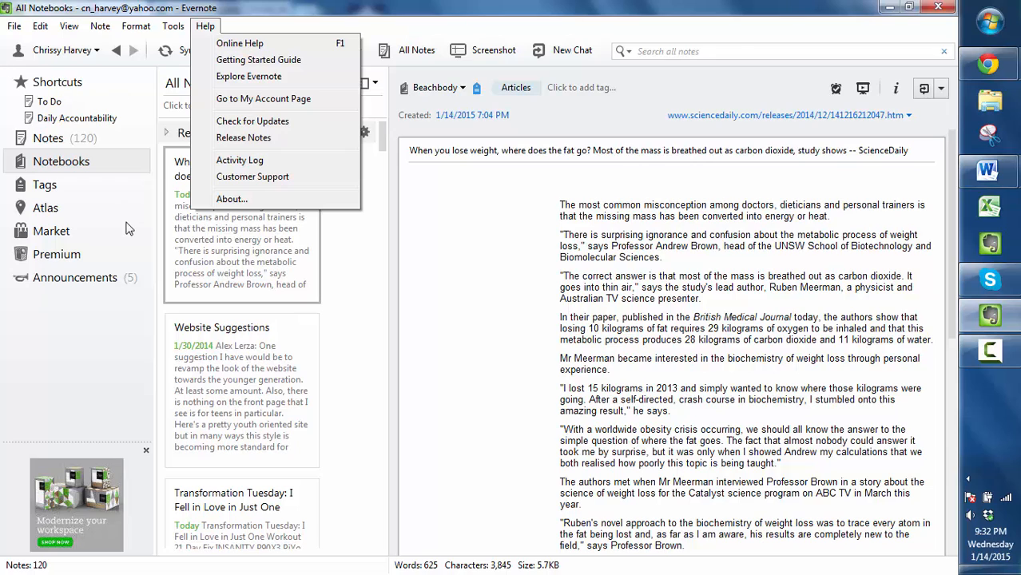
pyautogui.click(92, 358)
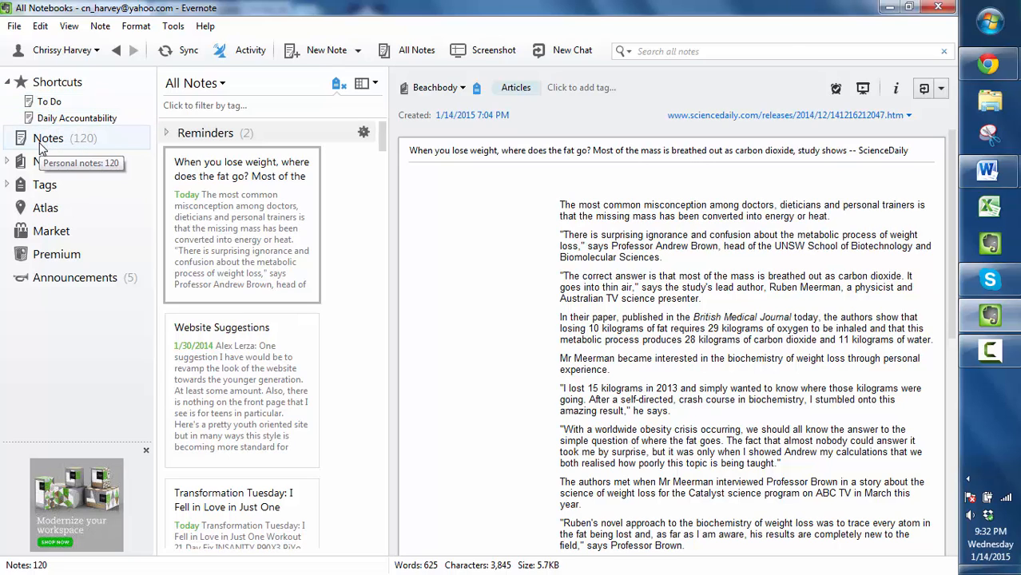
# Open the overview of all notebooks and expand the Notebooks tree in the sidebar.
pyautogui.click(36, 167)
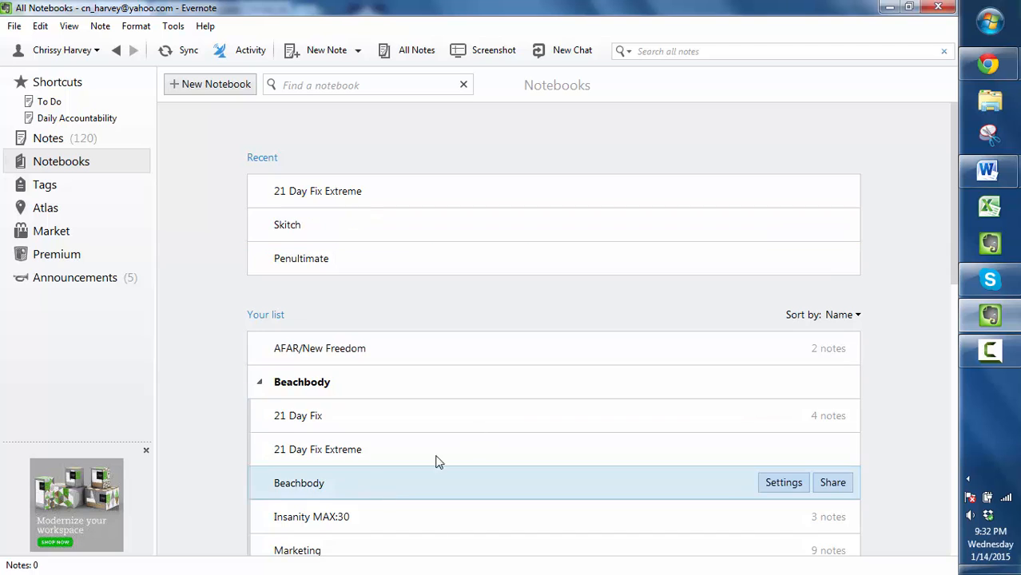
pyautogui.moveTo(955, 198); pyautogui.dragTo(940, 170)
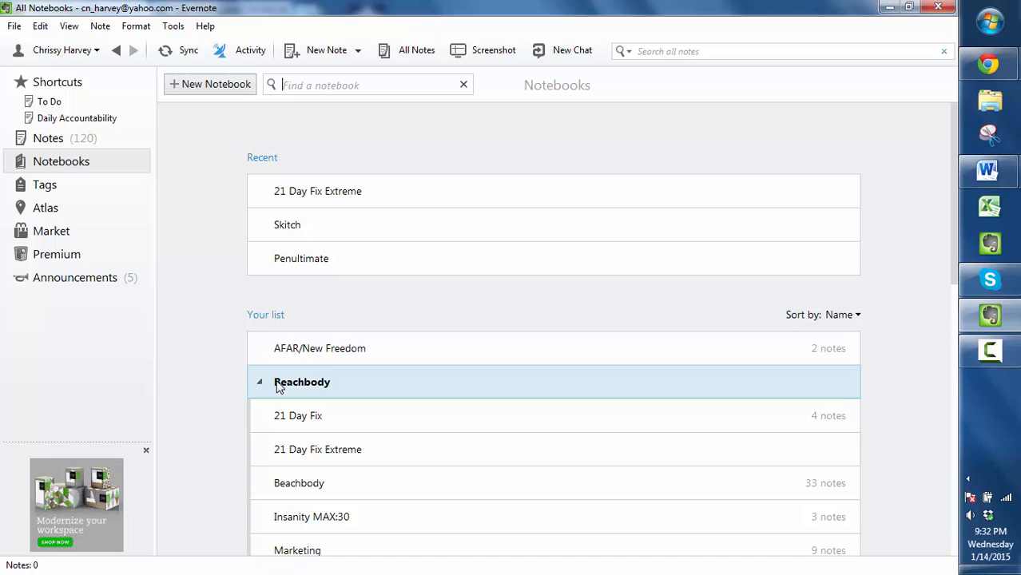
pyautogui.click(7, 162)
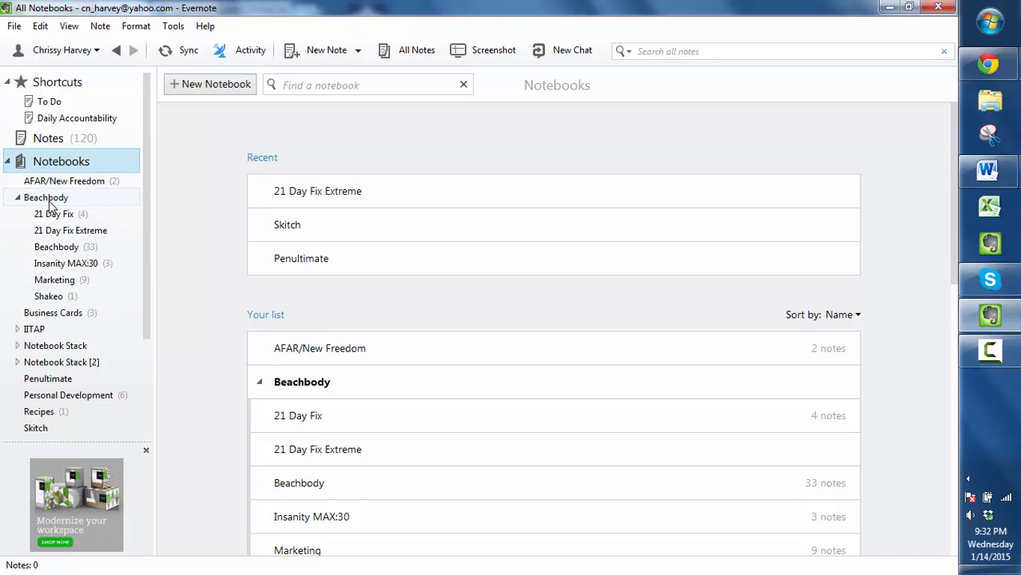
# Create a new notebook named Piyo and move it into the Beachbody stack.
pyautogui.click(228, 86)
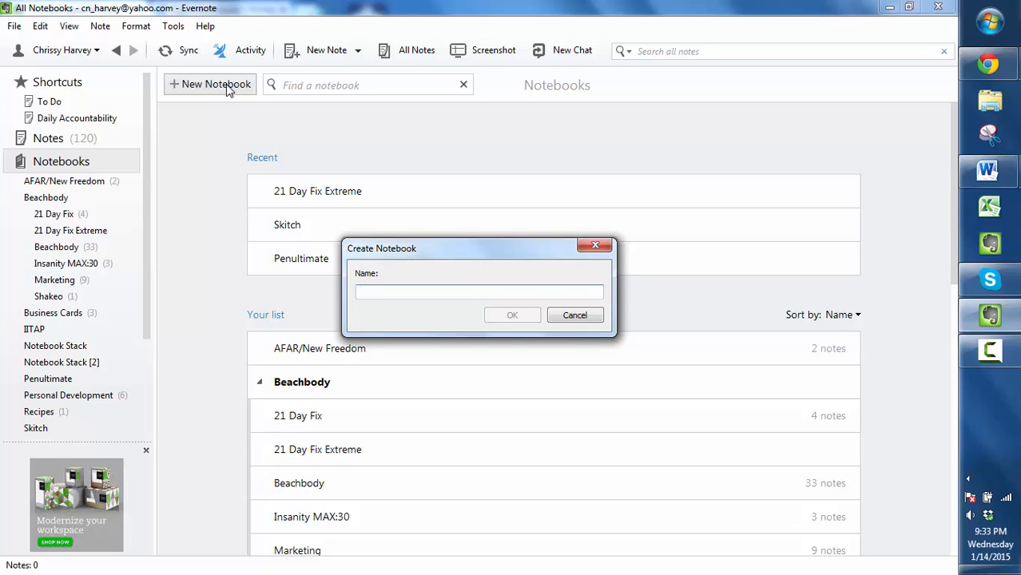
pyautogui.write('Piyo')
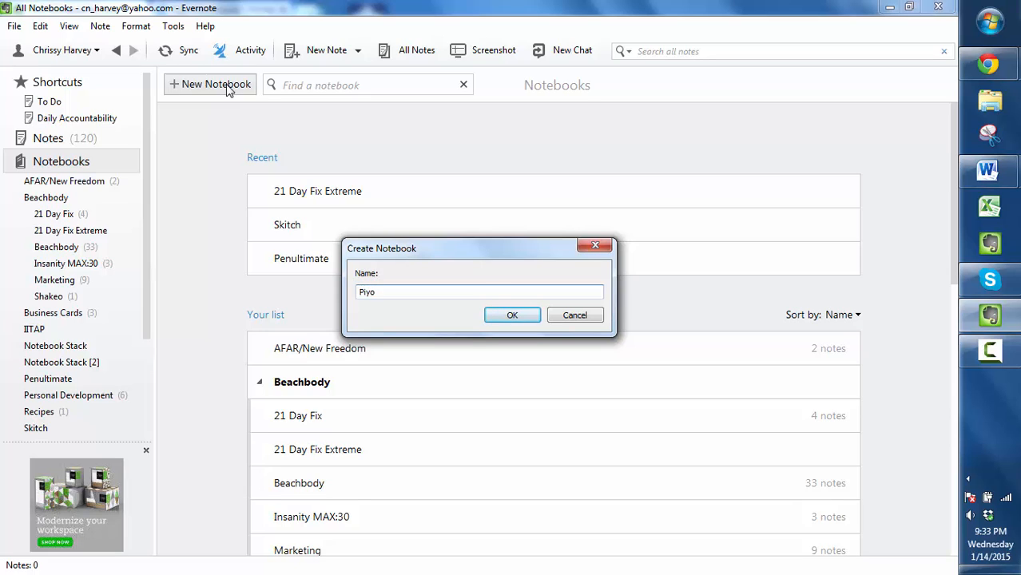
pyautogui.click(513, 316)
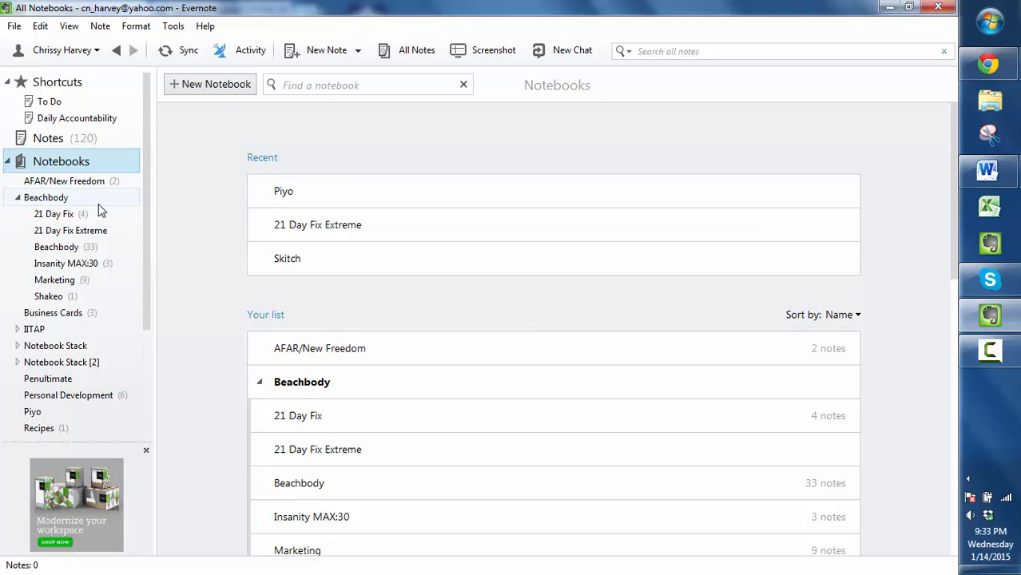
pyautogui.click(35, 418)
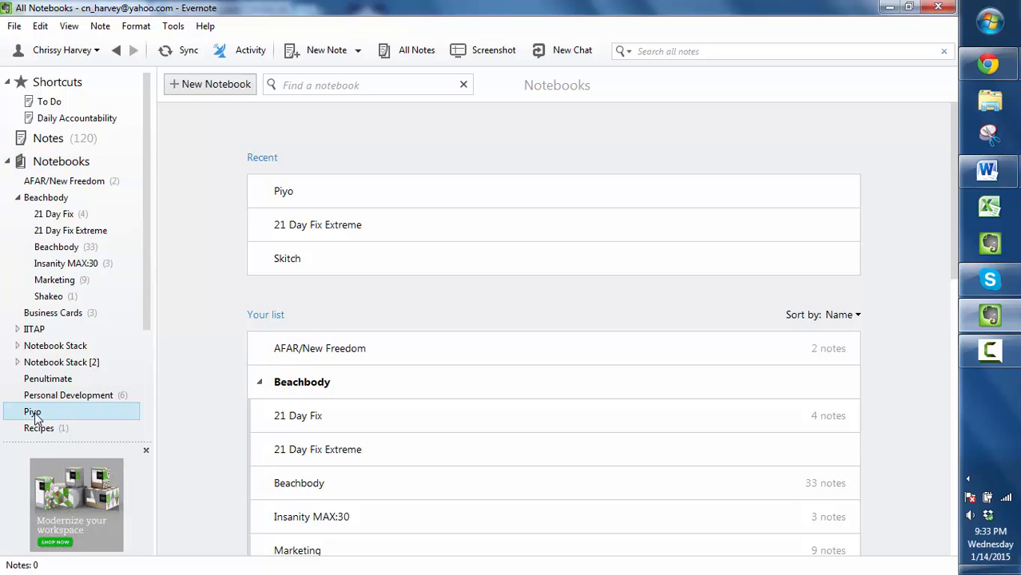
pyautogui.moveTo(35, 418); pyautogui.dragTo(44, 203)
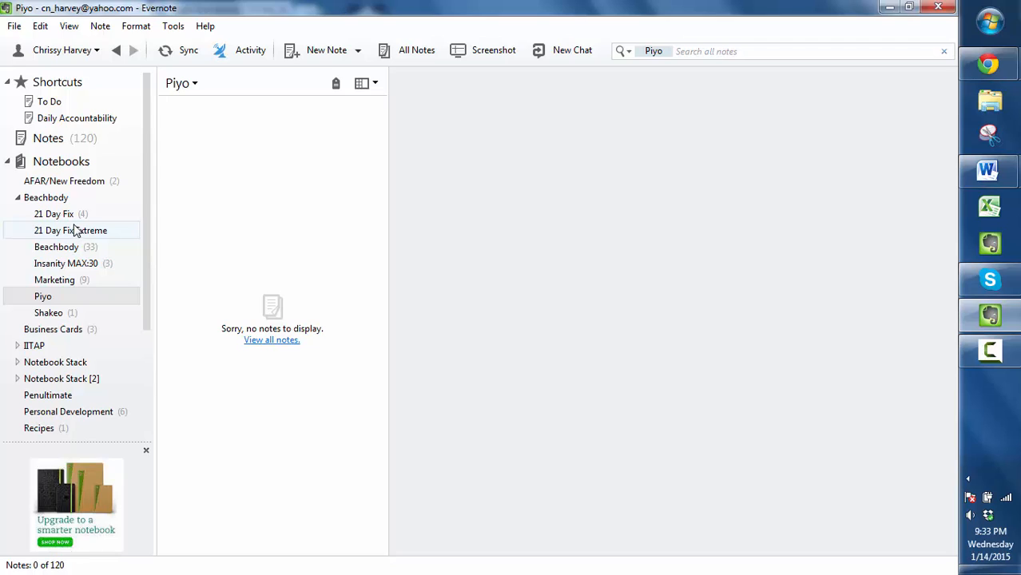
# Collapse the Notebooks tree, view the overview of all tags, and collapse the Tags tree as well.
pyautogui.click(8, 163)
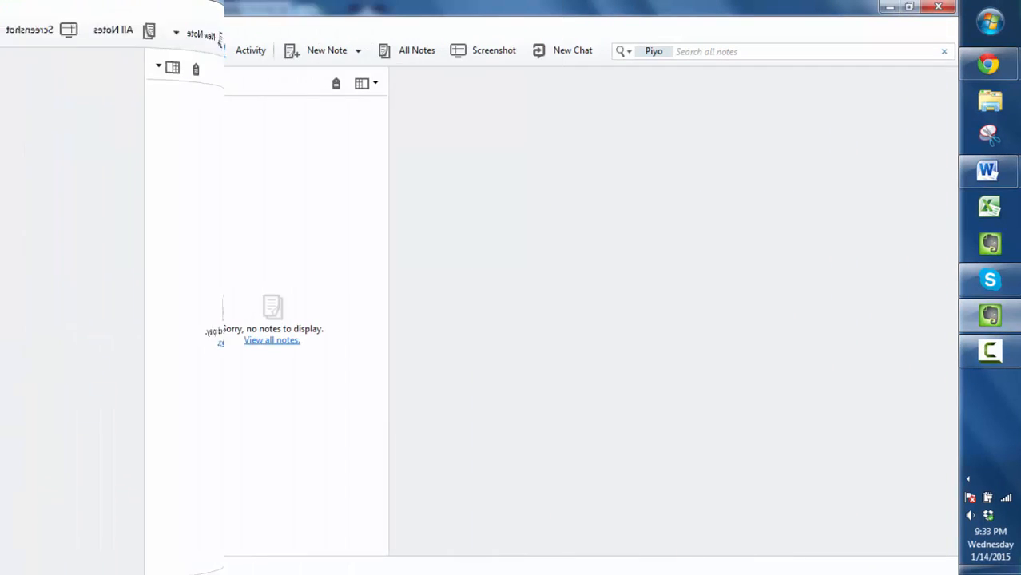
pyautogui.click(44, 184)
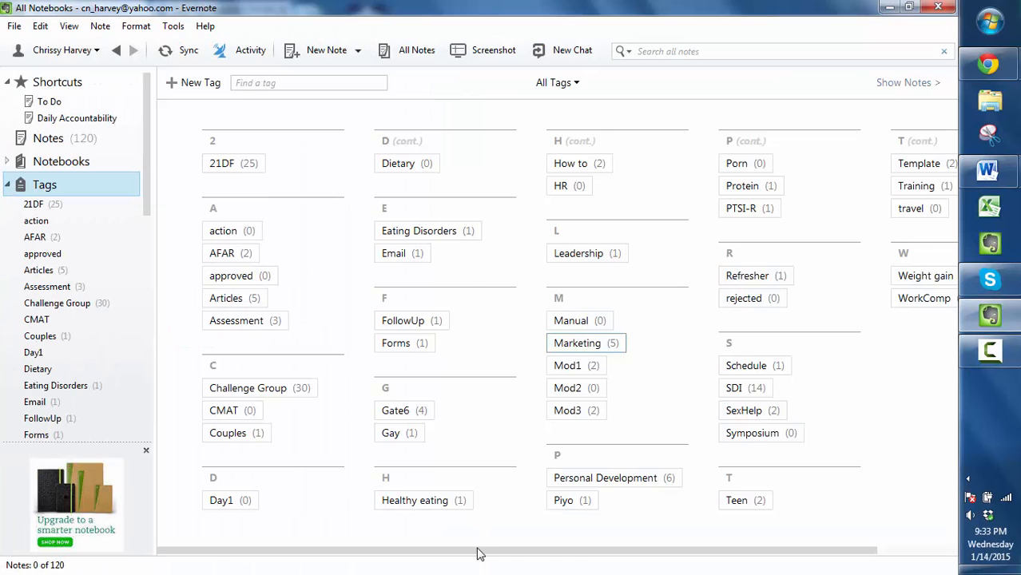
pyautogui.moveTo(479, 553)
pyautogui.mouseDown()
pyautogui.moveTo(572, 559)
pyautogui.moveTo(471, 559)
pyautogui.mouseUp()
pyautogui.click(9, 187)
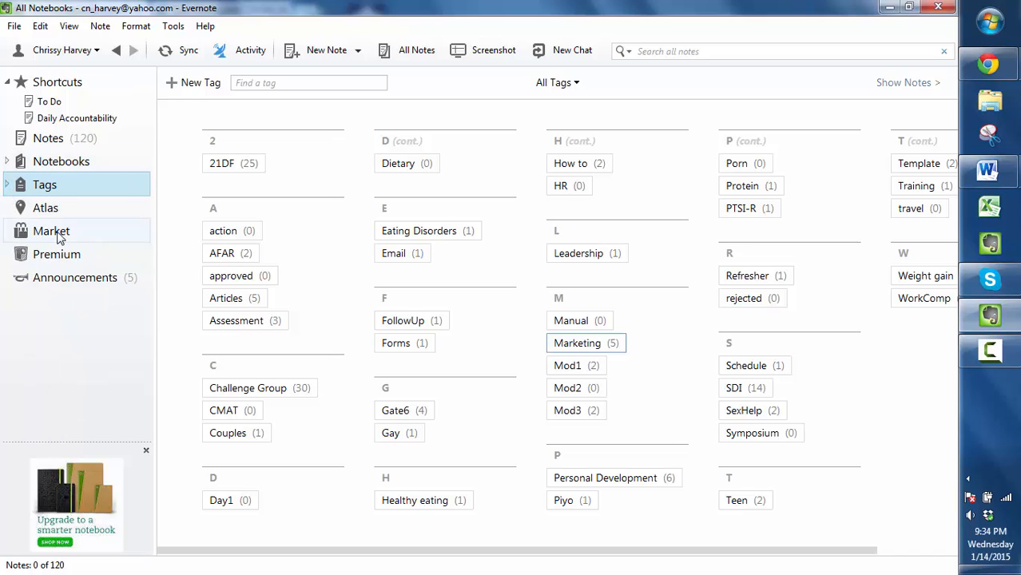
# Open the Atlas and view the world map of all notes.
pyautogui.click(45, 208)
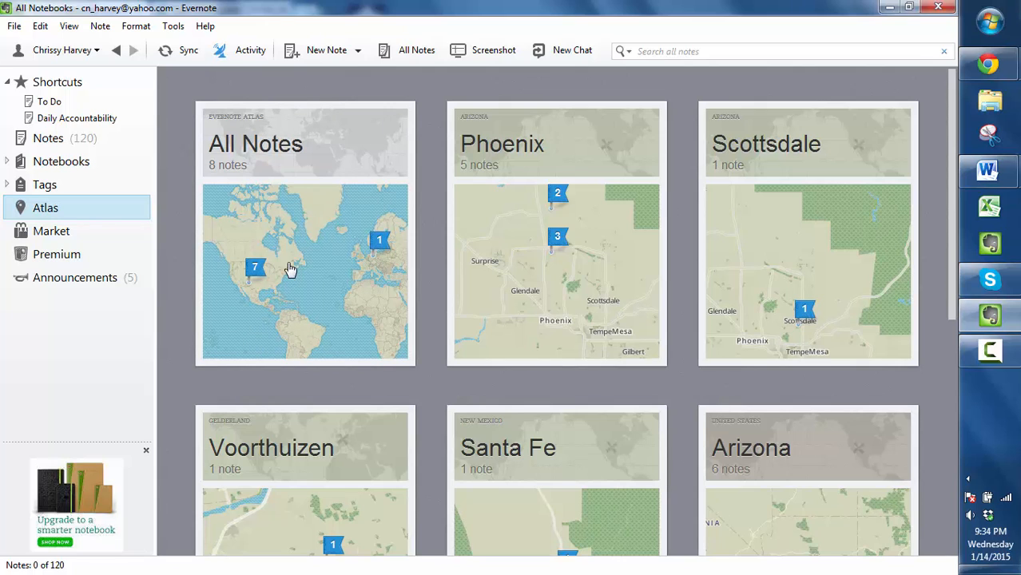
pyautogui.click(378, 251)
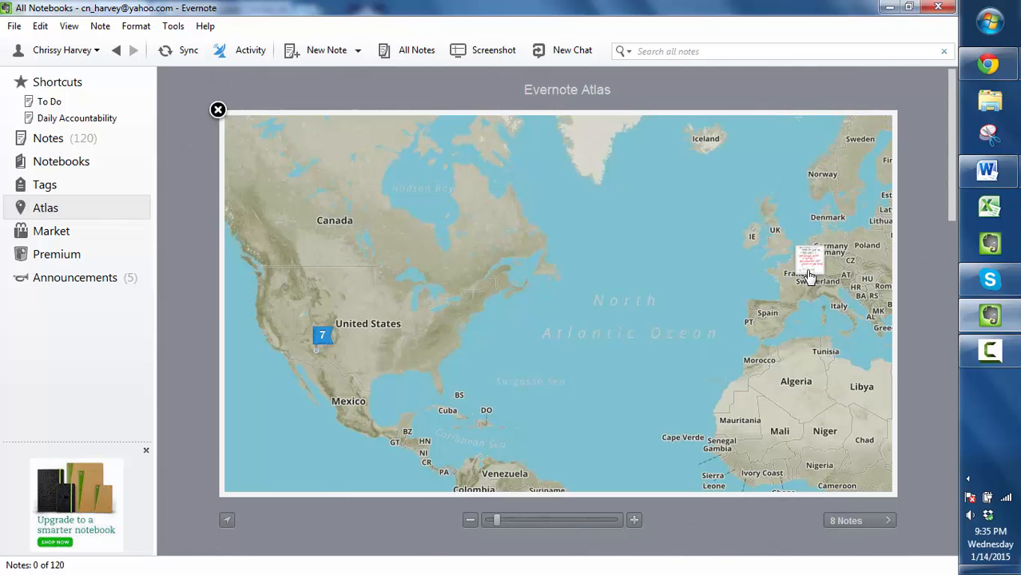
# Look through the Market, Premium and Announcements pages in turn.
pyautogui.click(58, 230)
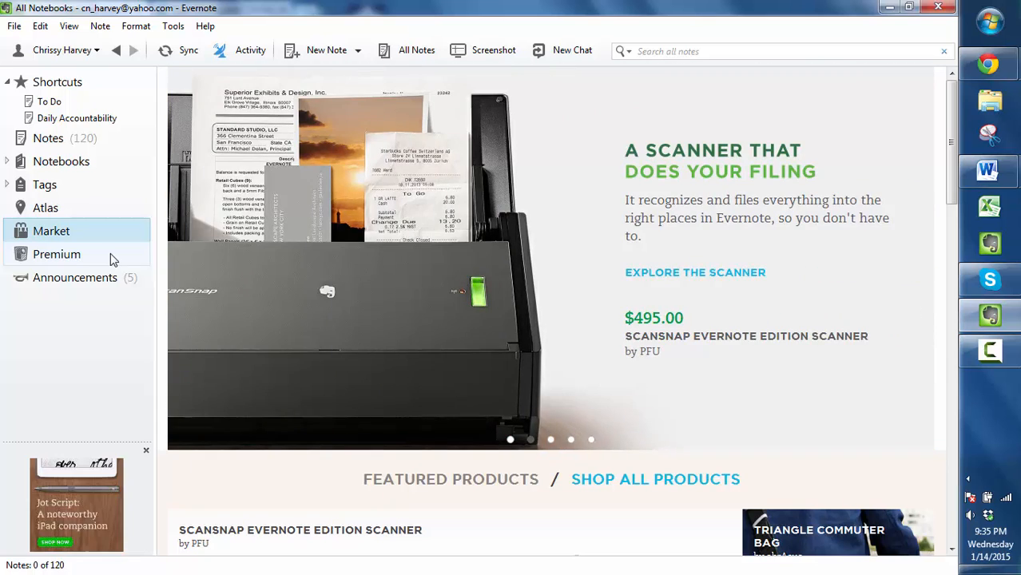
pyautogui.click(111, 255)
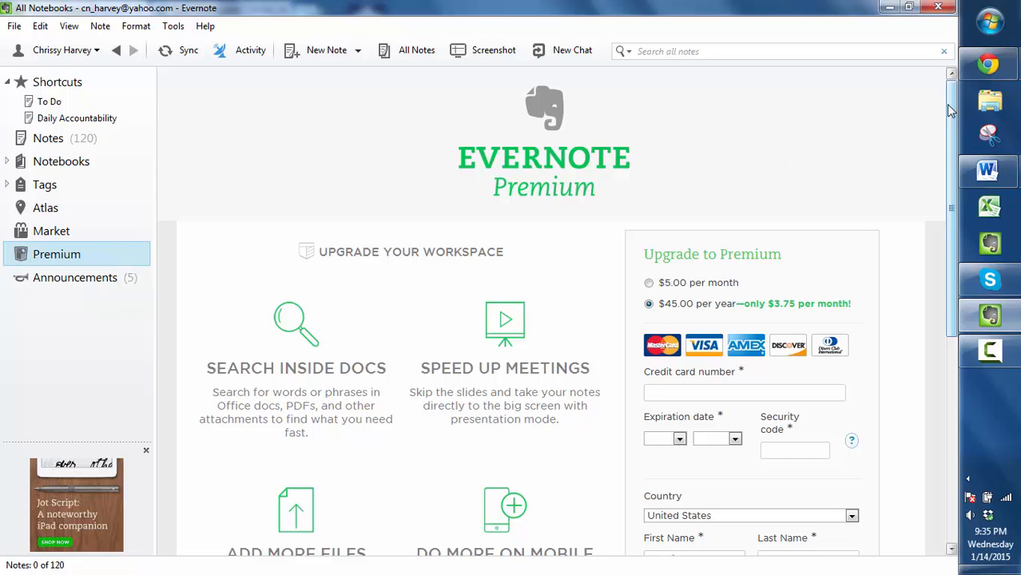
pyautogui.moveTo(952, 112)
pyautogui.mouseDown()
pyautogui.moveTo(953, 167)
pyautogui.moveTo(958, 119)
pyautogui.mouseUp()
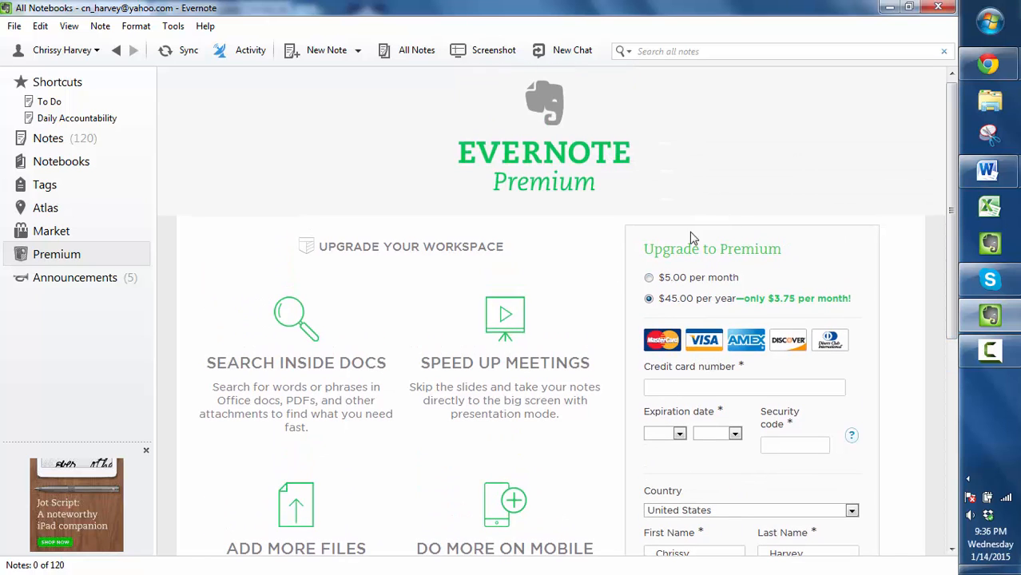
pyautogui.click(80, 277)
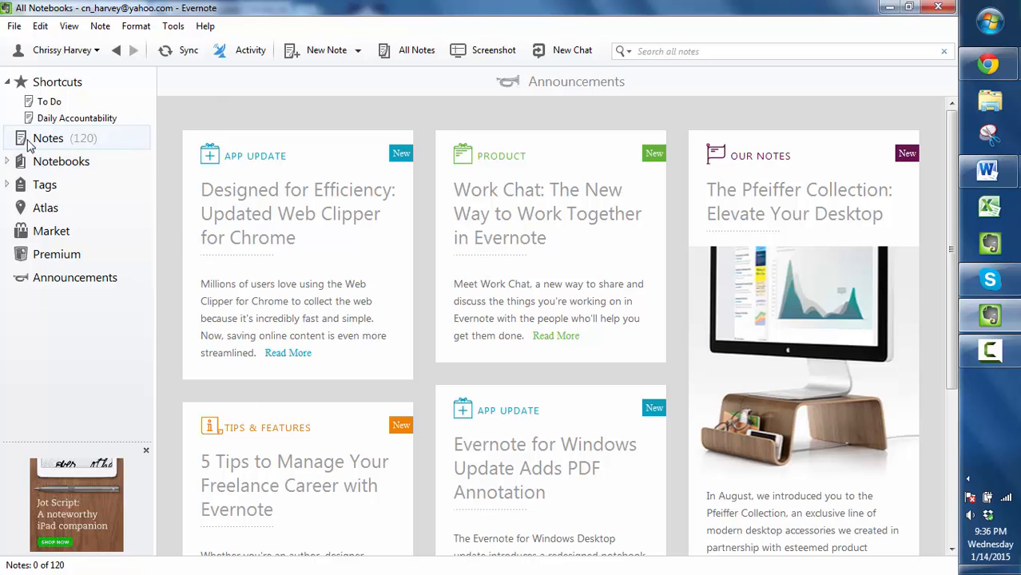
# Open the Beachbody notebook inside the Beachbody stack and switch its notes to List view.
pyautogui.click(60, 159)
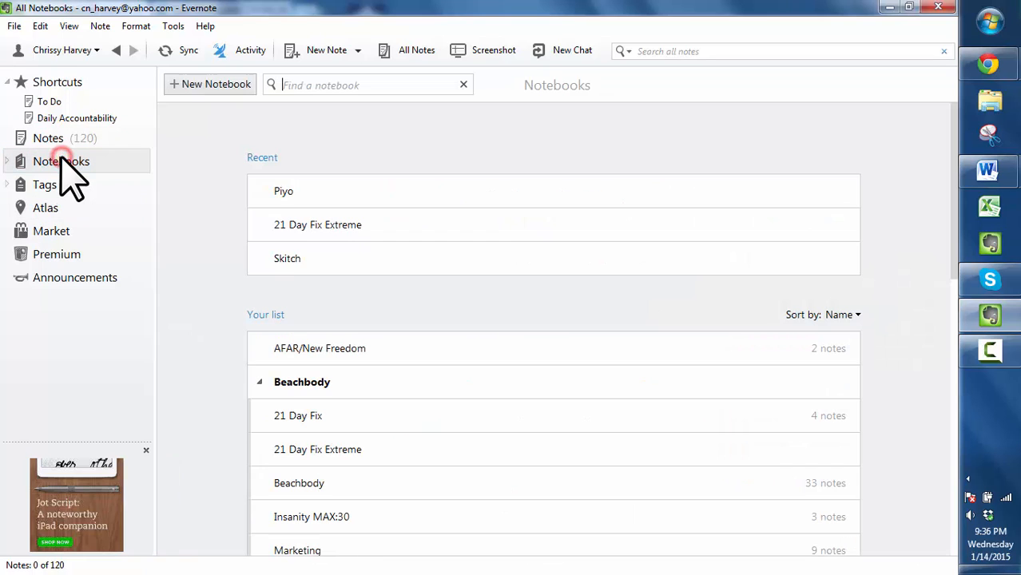
pyautogui.click(299, 384)
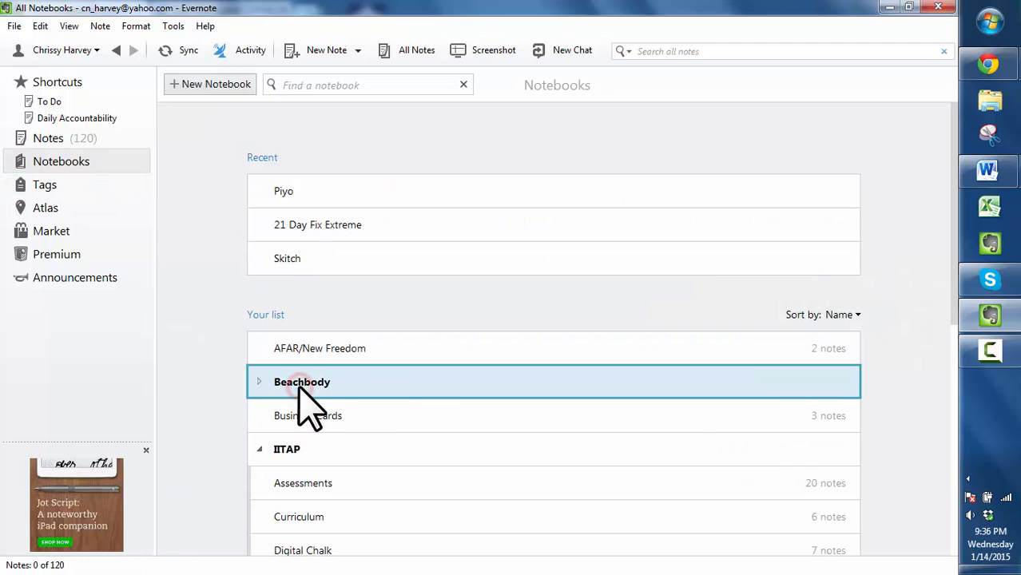
pyautogui.click(258, 384)
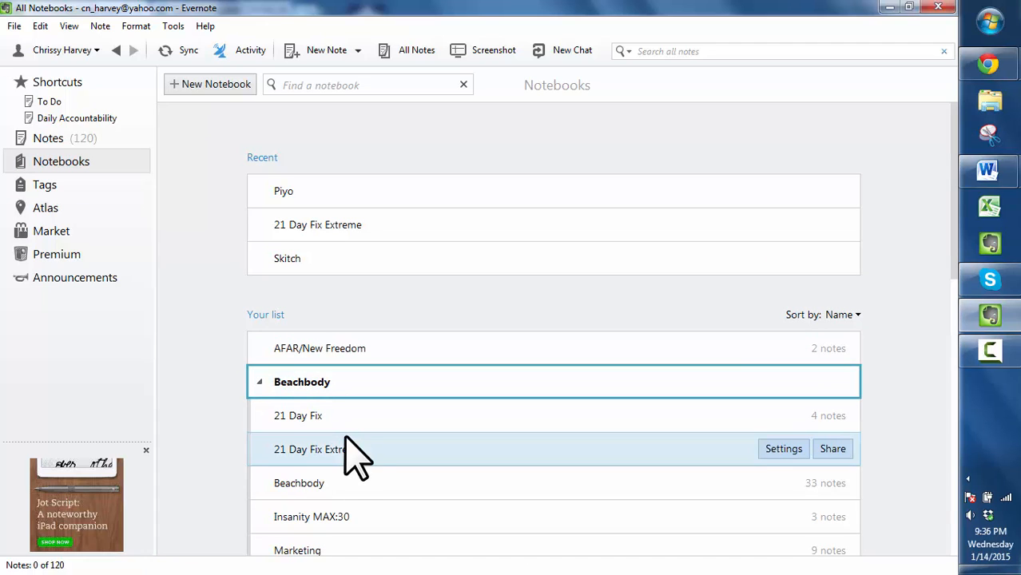
pyautogui.click(328, 485)
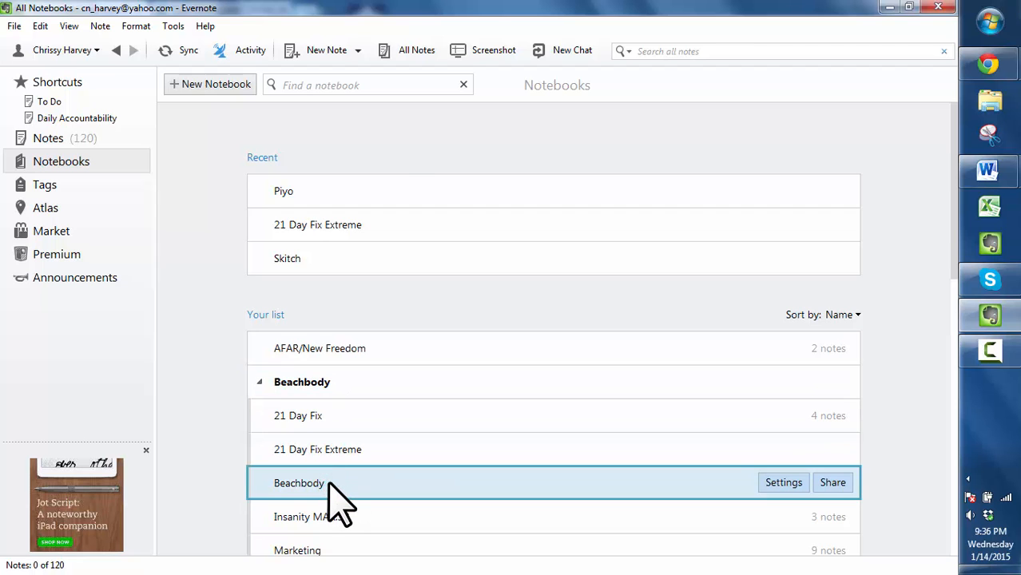
pyautogui.doubleClick(328, 485)
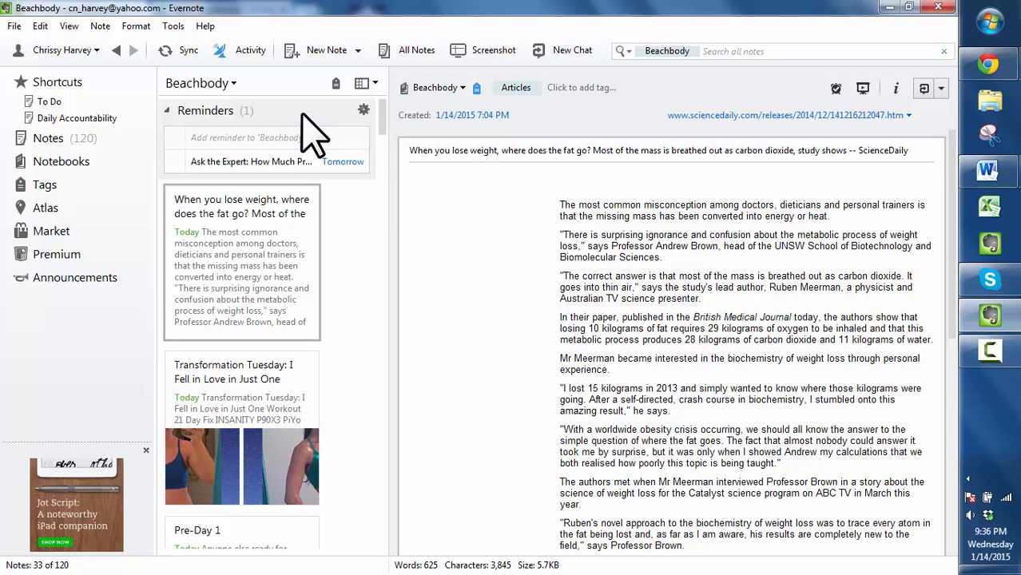
pyautogui.click(375, 83)
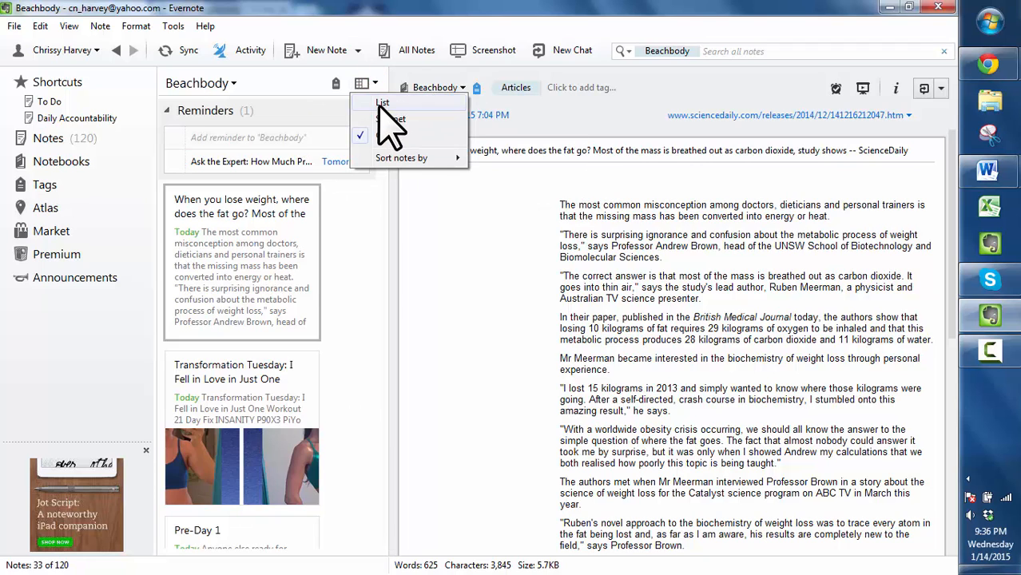
pyautogui.click(383, 104)
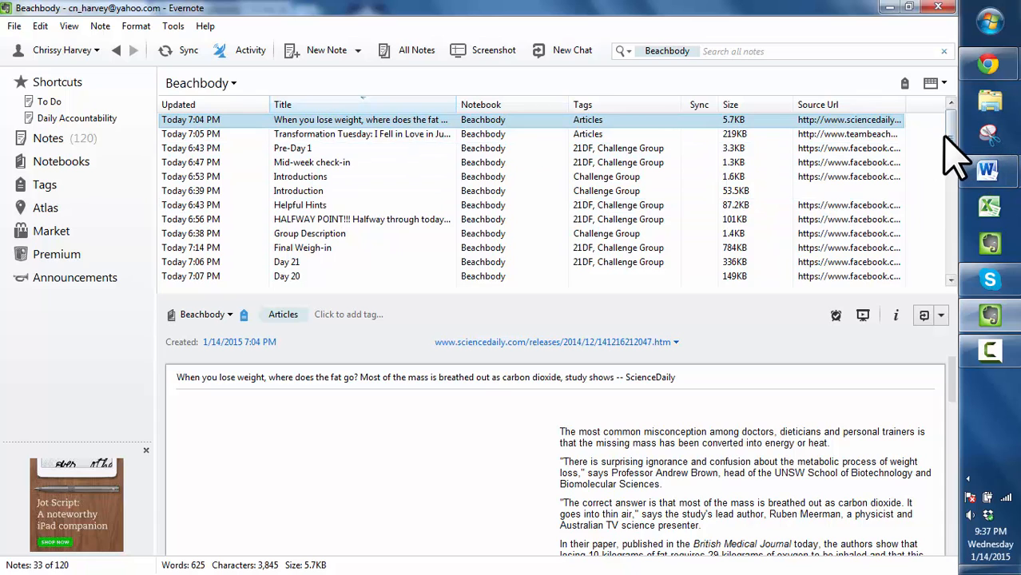
# Open the Day 2 note in a separate window and maximize that window.
pyautogui.moveTo(946, 137); pyautogui.dragTo(933, 219)
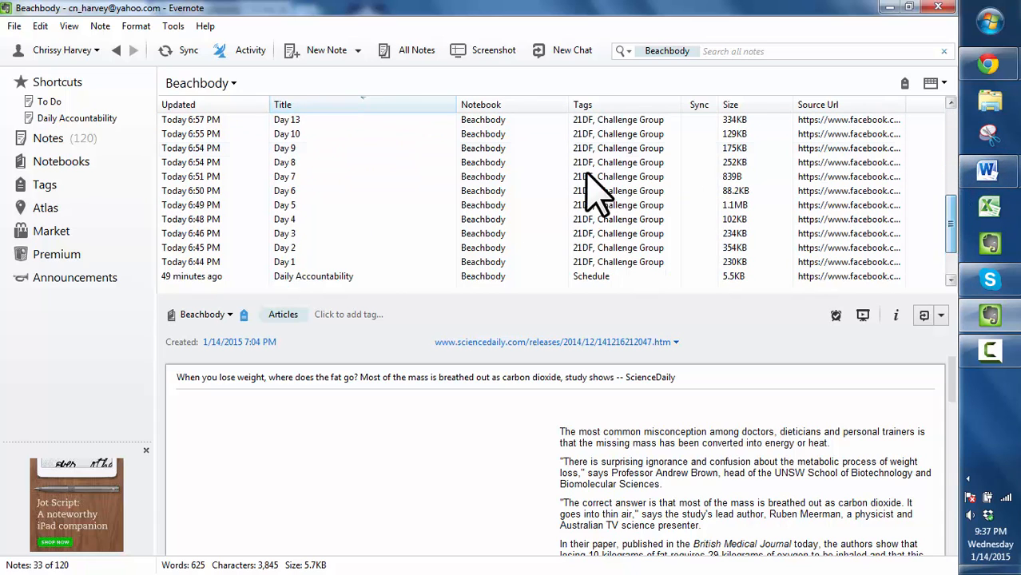
pyautogui.doubleClick(365, 253)
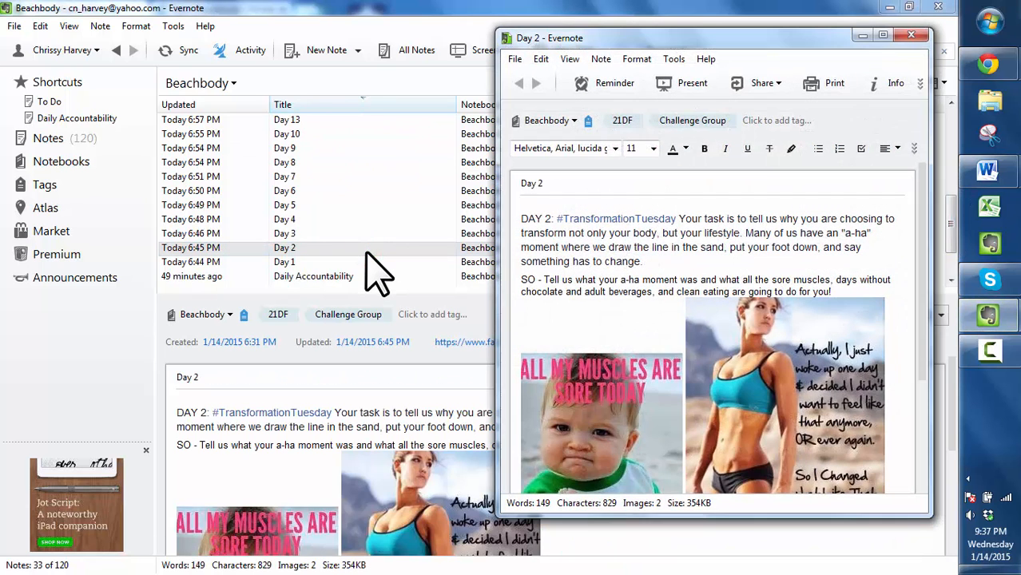
pyautogui.click(883, 36)
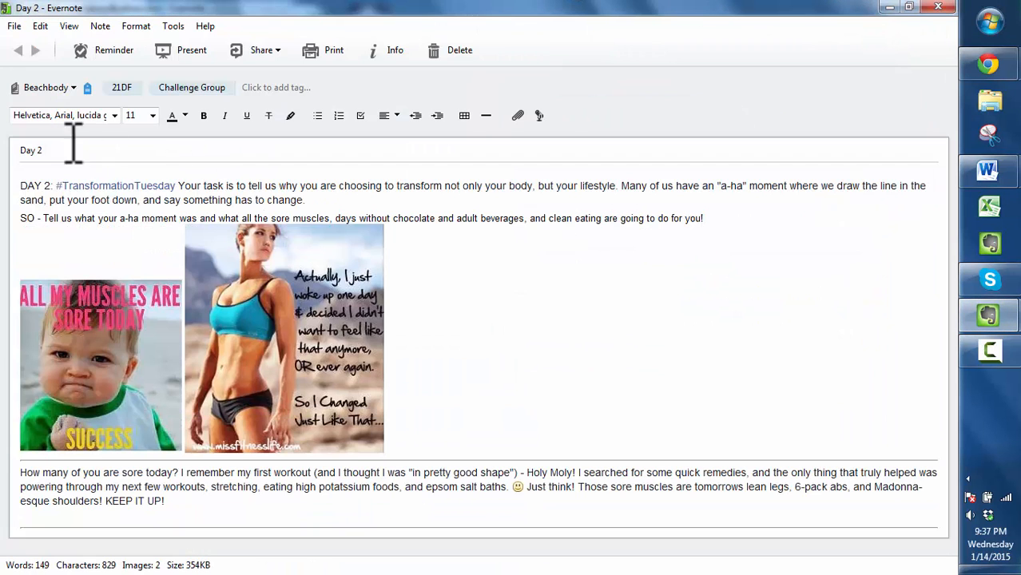
# Point out the note's parts by selecting its title, then its closing paragraph about being sore.
pyautogui.moveTo(59, 155); pyautogui.dragTo(7, 127)
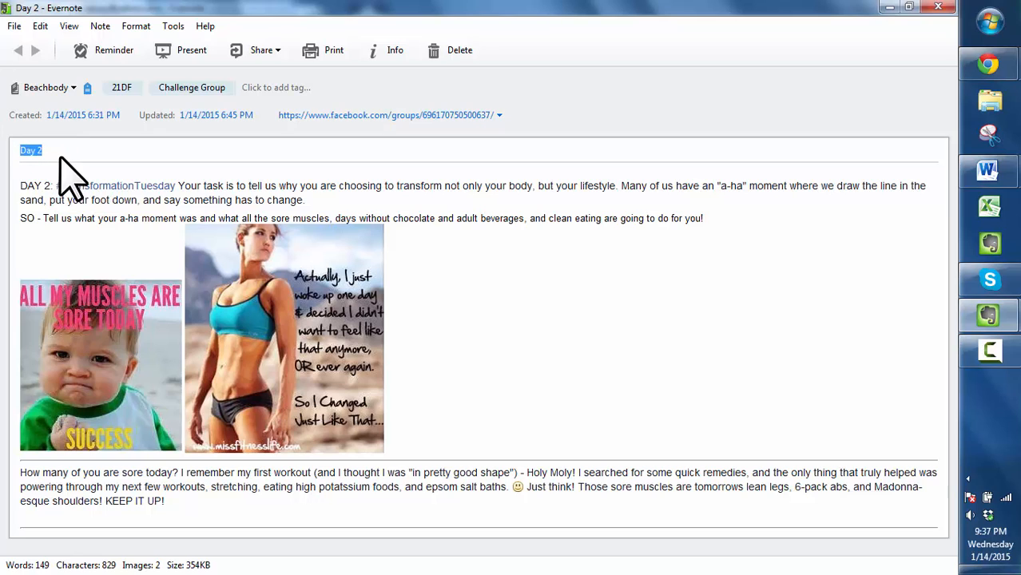
pyautogui.click(93, 149)
pyautogui.click(547, 482)
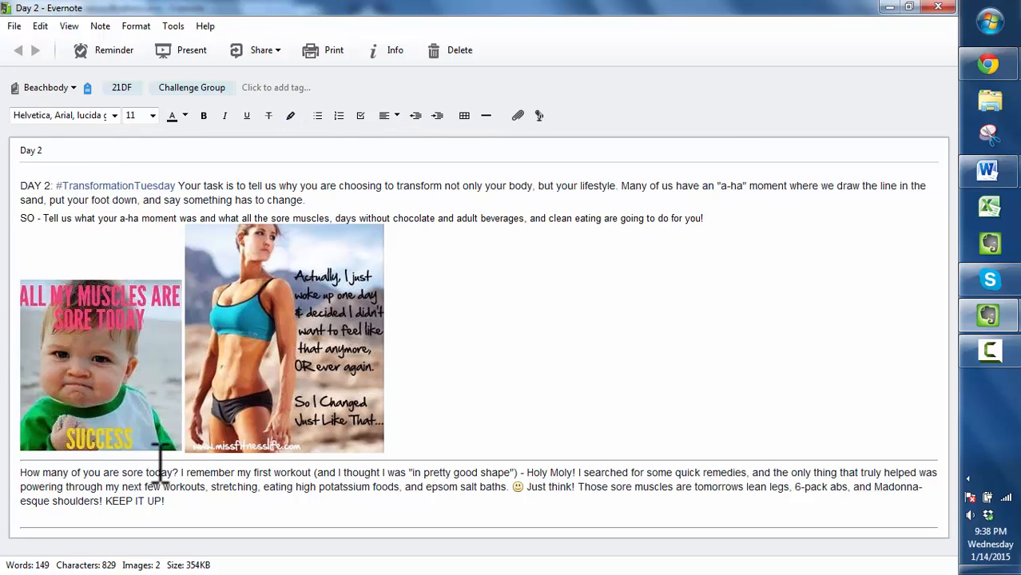
pyautogui.moveTo(21, 473); pyautogui.dragTo(233, 541)
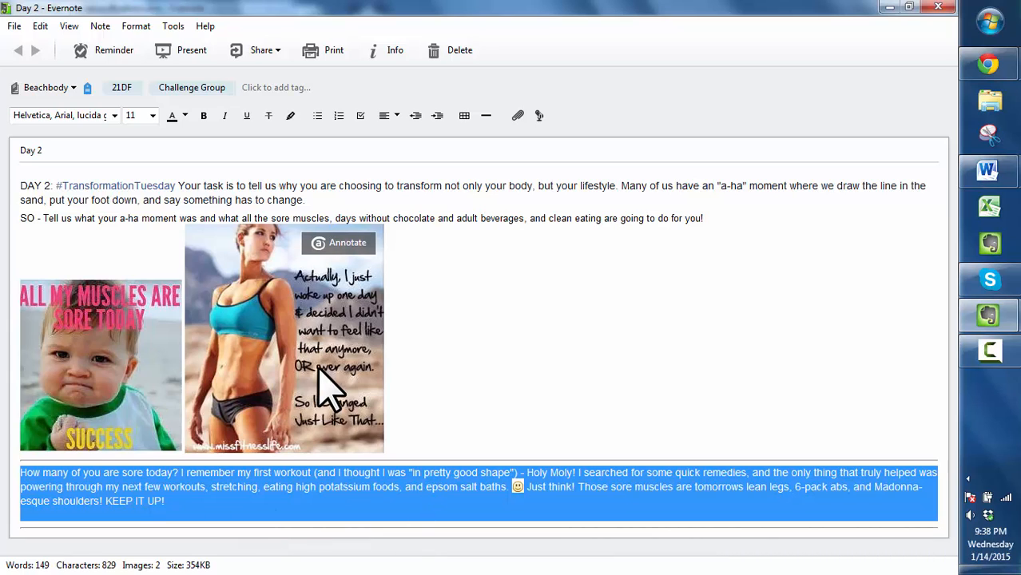
# Clear the paragraph selection and view the text colour palette without applying a colour.
pyautogui.click(324, 192)
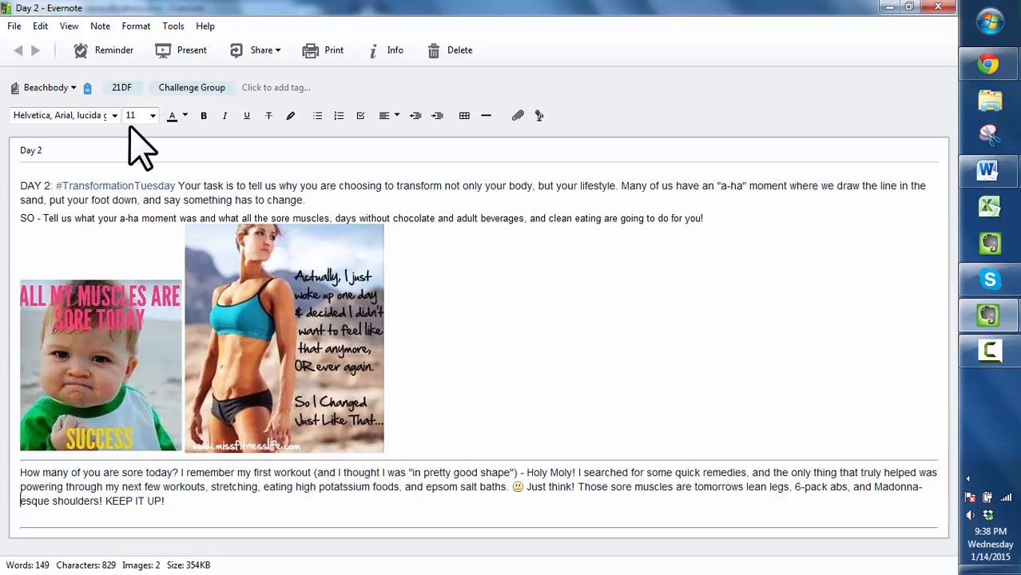
pyautogui.click(174, 118)
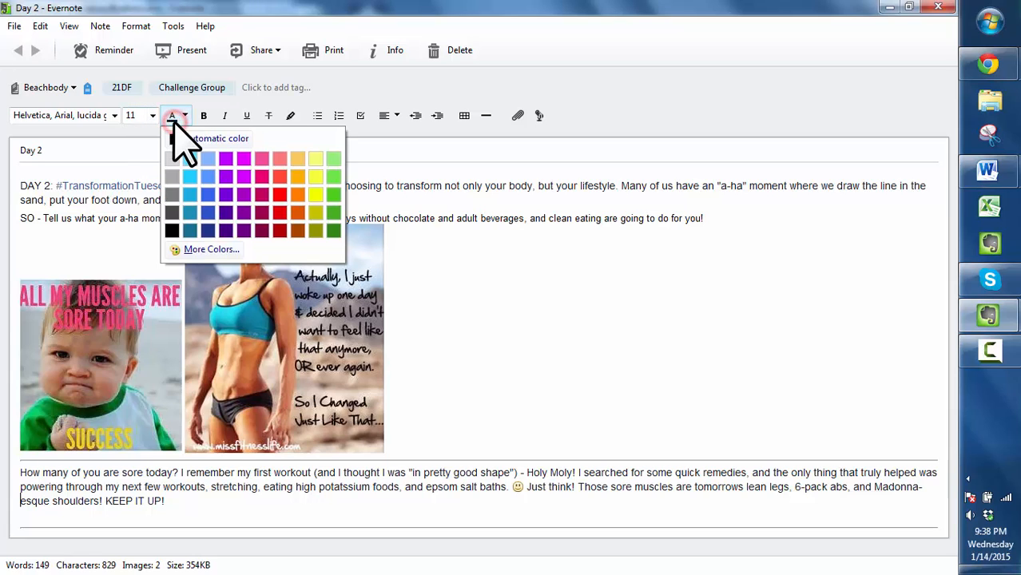
pyautogui.click(226, 118)
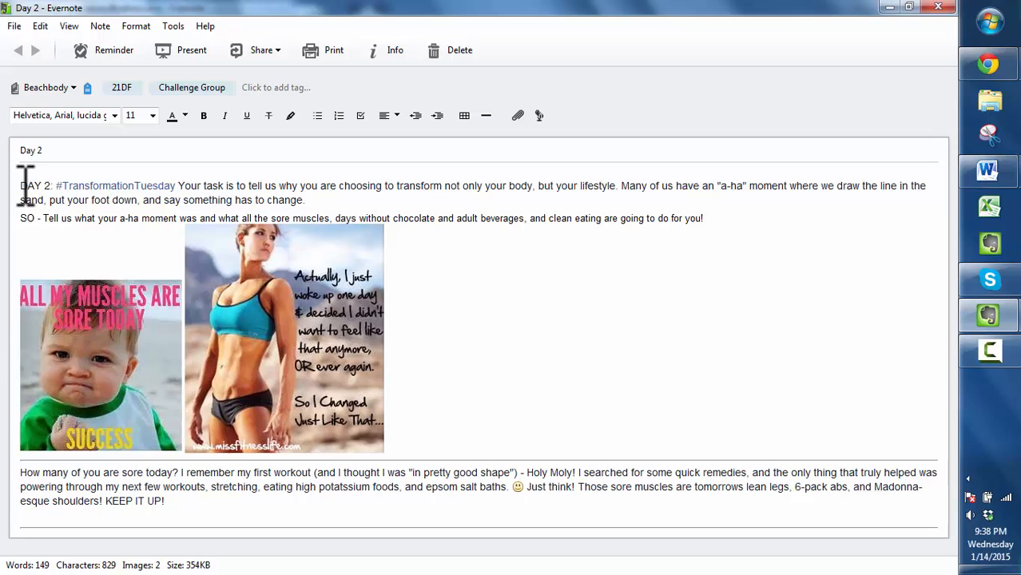
# Highlight the words DAY 2 at the start of the note body.
pyautogui.moveTo(22, 185); pyautogui.dragTo(56, 193)
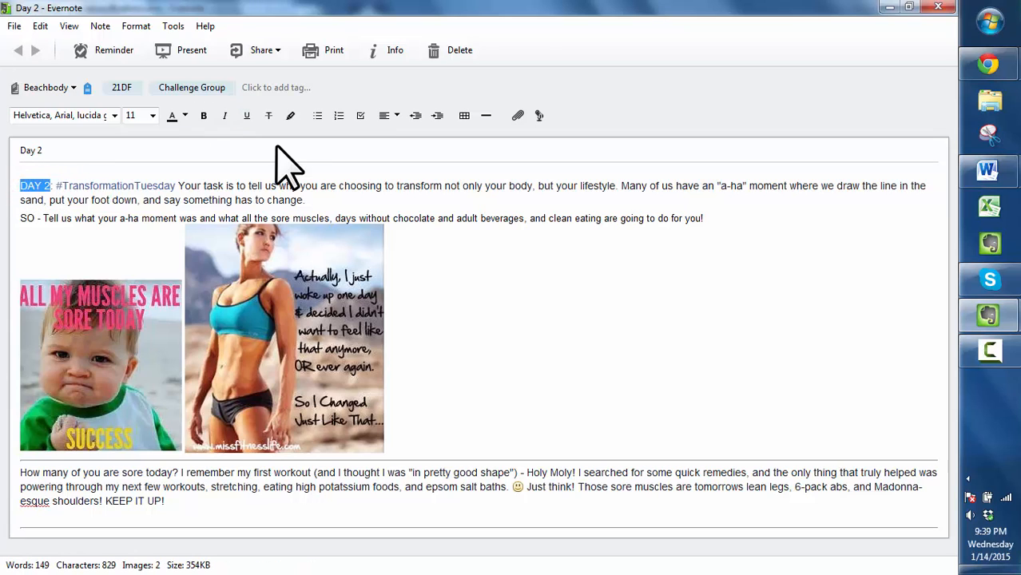
pyautogui.click(291, 116)
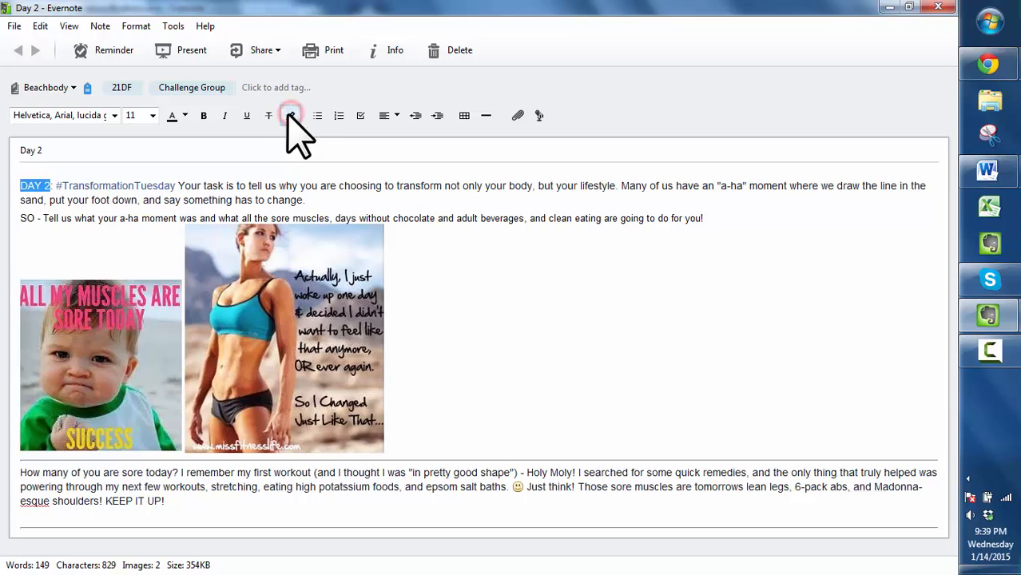
pyautogui.click(305, 184)
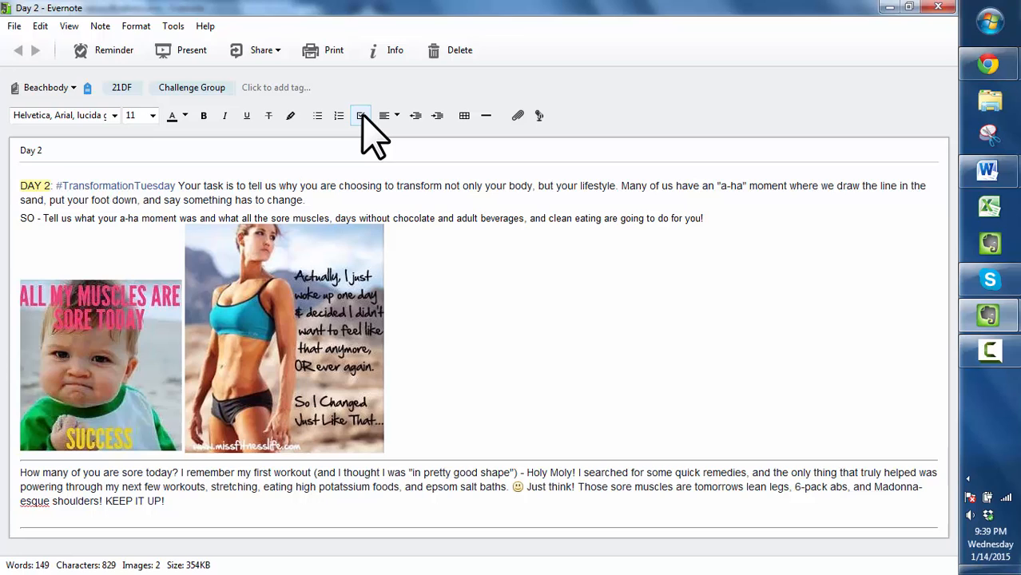
# View the text alignment options, then try indenting the DAY 2 paragraph one level and remove that indent.
pyautogui.click(387, 116)
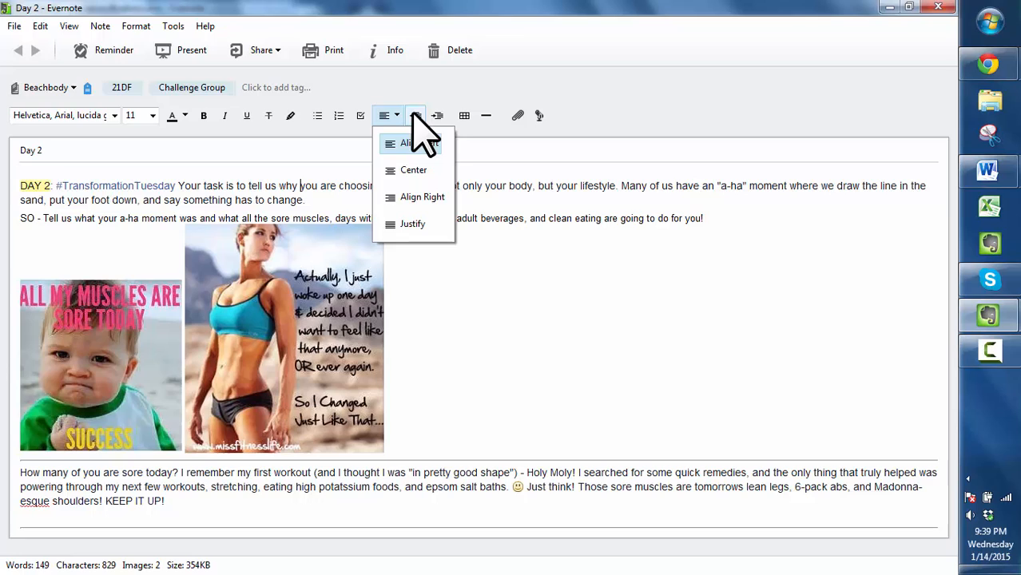
pyautogui.click(32, 185)
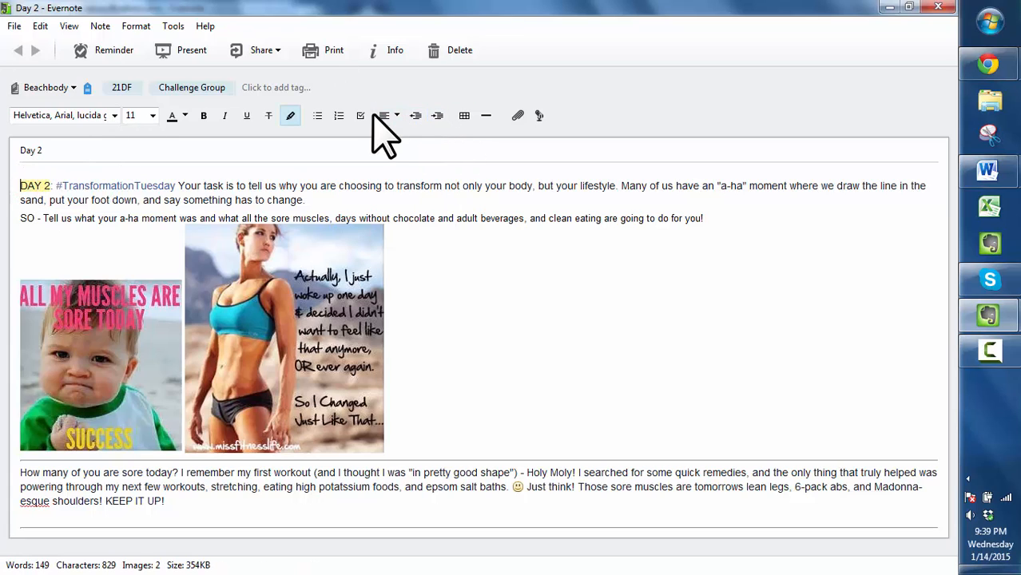
pyautogui.click(437, 115)
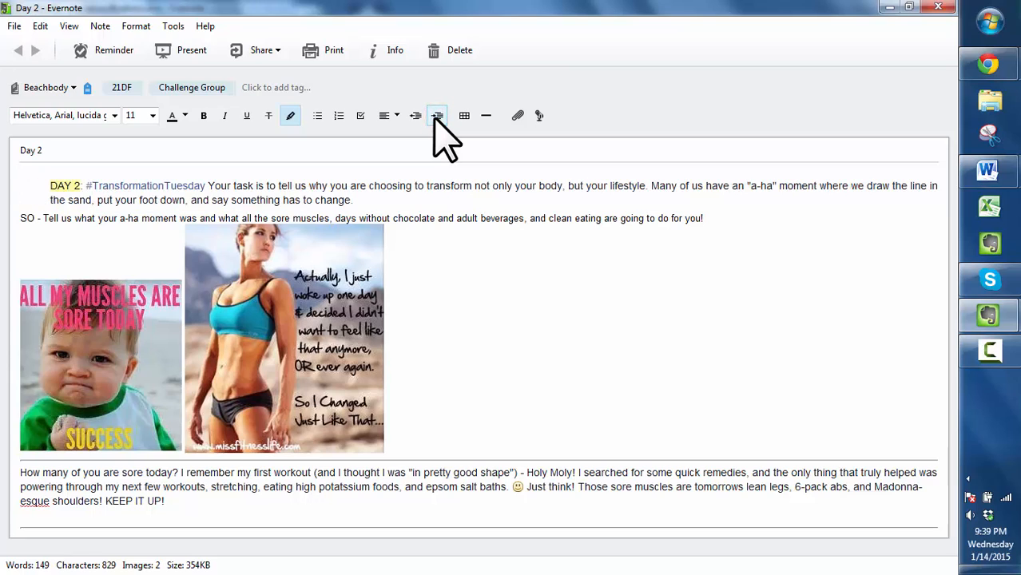
pyautogui.click(415, 116)
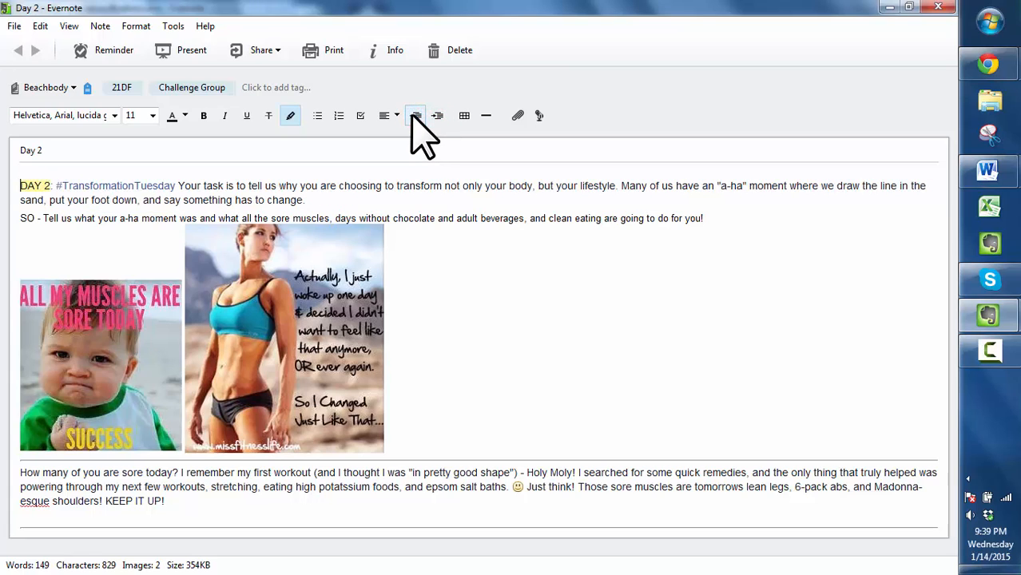
# View the table size grid and the file attachment dialog without inserting a table or attaching a file.
pyautogui.click(465, 117)
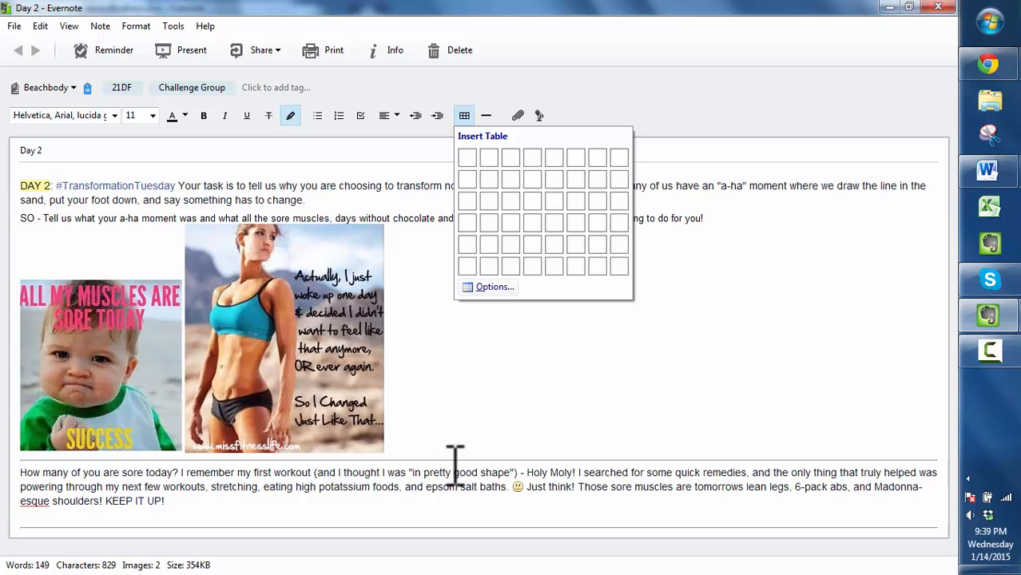
pyautogui.moveTo(455, 458); pyautogui.dragTo(500, 451)
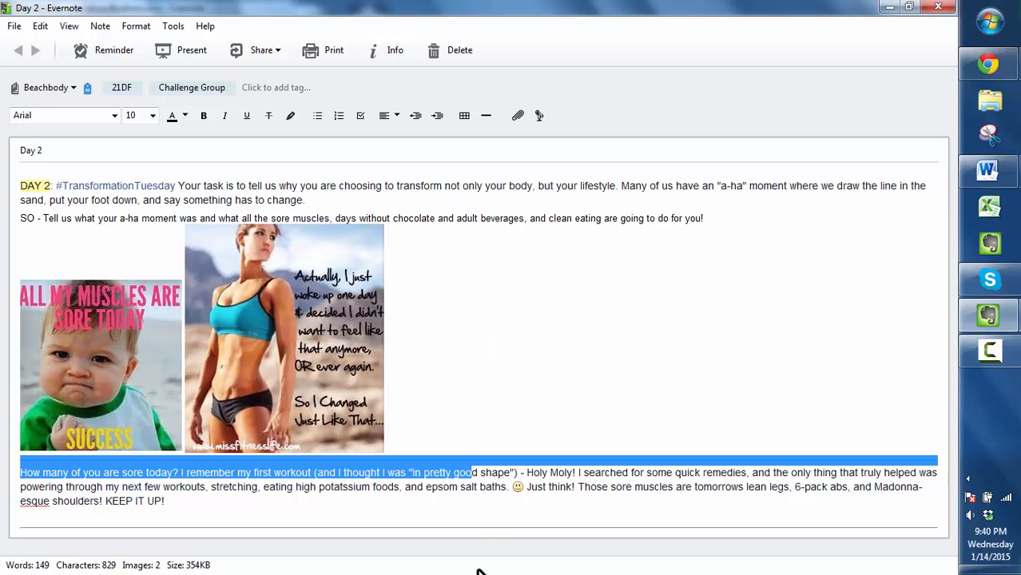
pyautogui.click(517, 118)
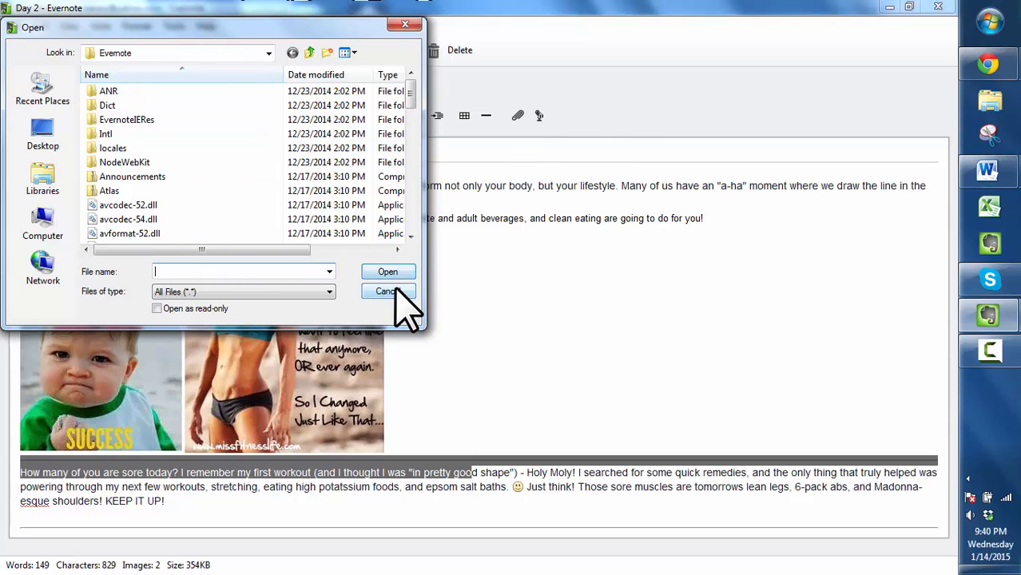
pyautogui.click(395, 291)
# Record a short audio clip of a few seconds and save it into the Day 2 note.
pyautogui.click(539, 116)
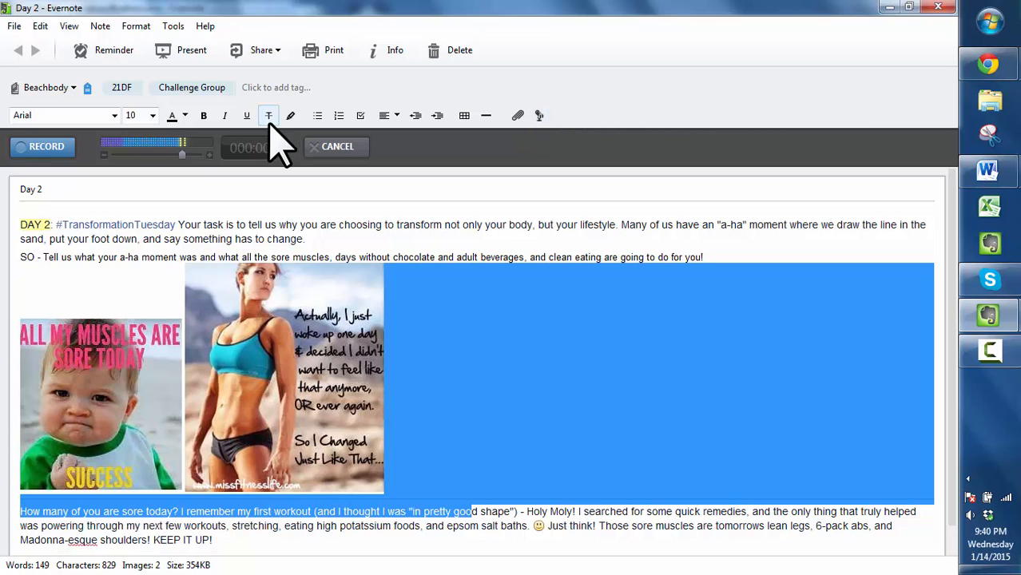
pyautogui.click(36, 150)
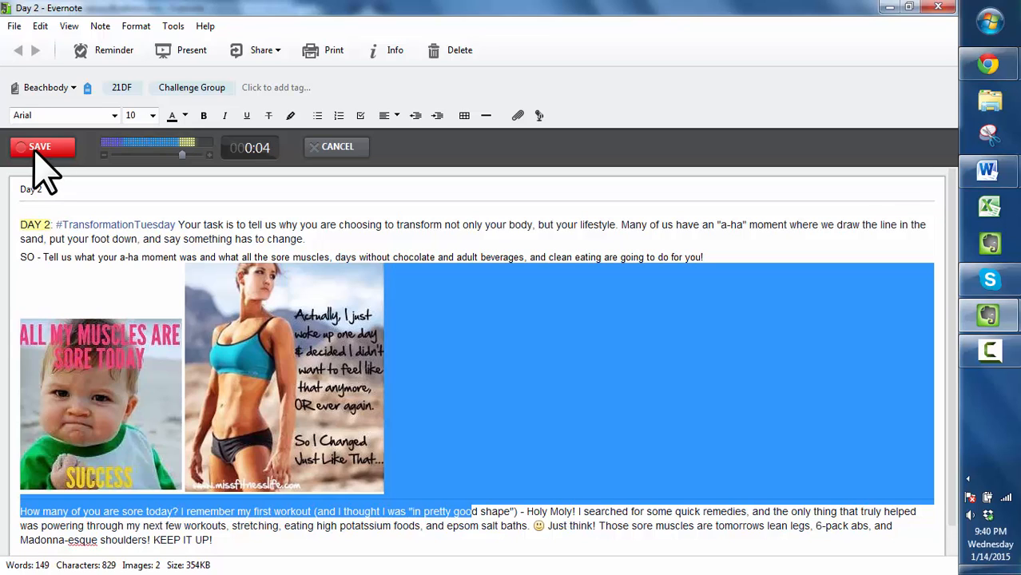
pyautogui.click(40, 148)
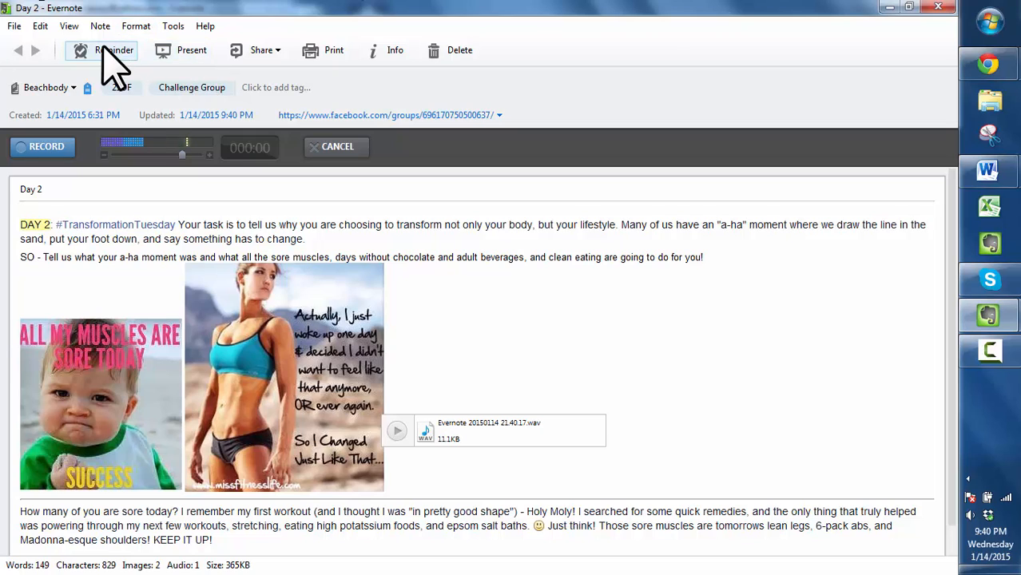
# View the note's information and history feature, decline the Premium upgrade, and dismiss the audio recorder.
pyautogui.click(393, 52)
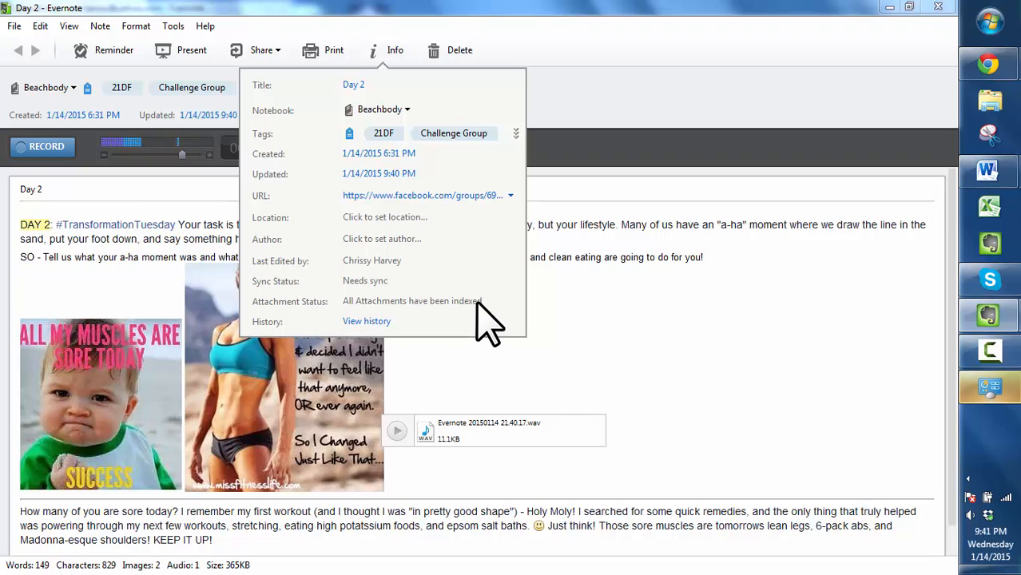
pyautogui.click(361, 323)
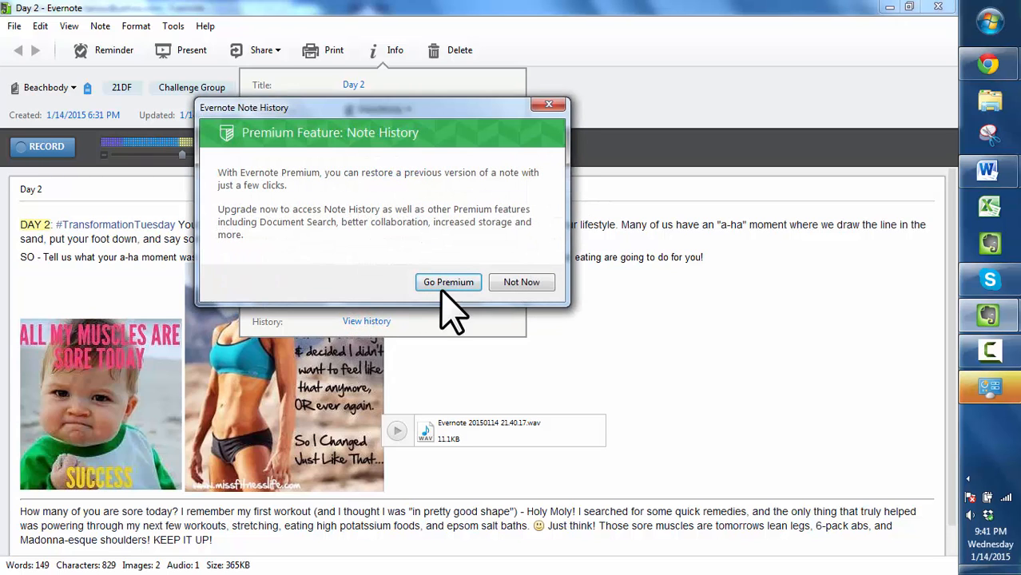
pyautogui.click(509, 281)
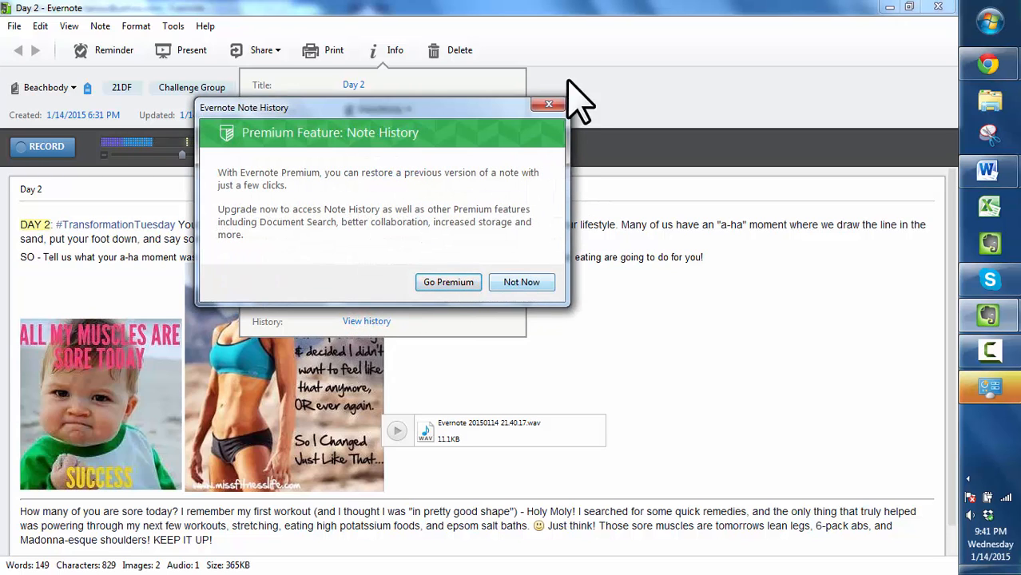
pyautogui.click(568, 80)
pyautogui.click(322, 138)
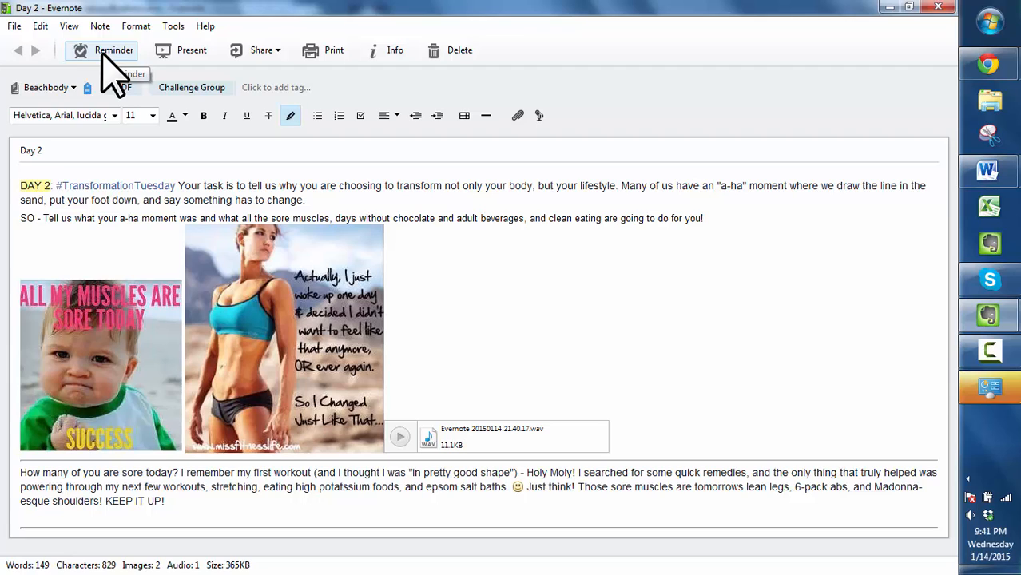
# Add a reminder to the Day 2 note dated January 15, 2015.
pyautogui.click(102, 54)
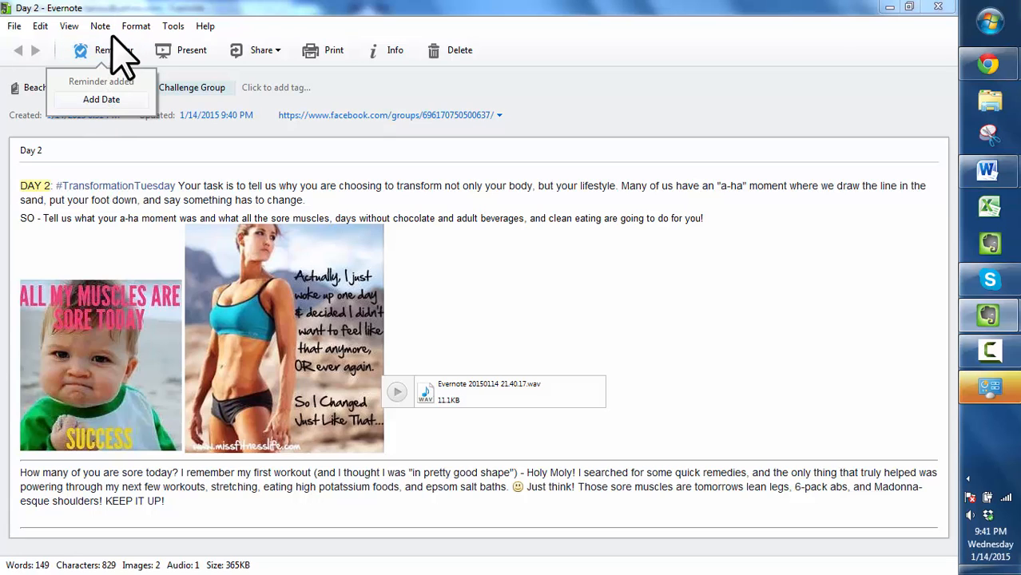
pyautogui.click(99, 98)
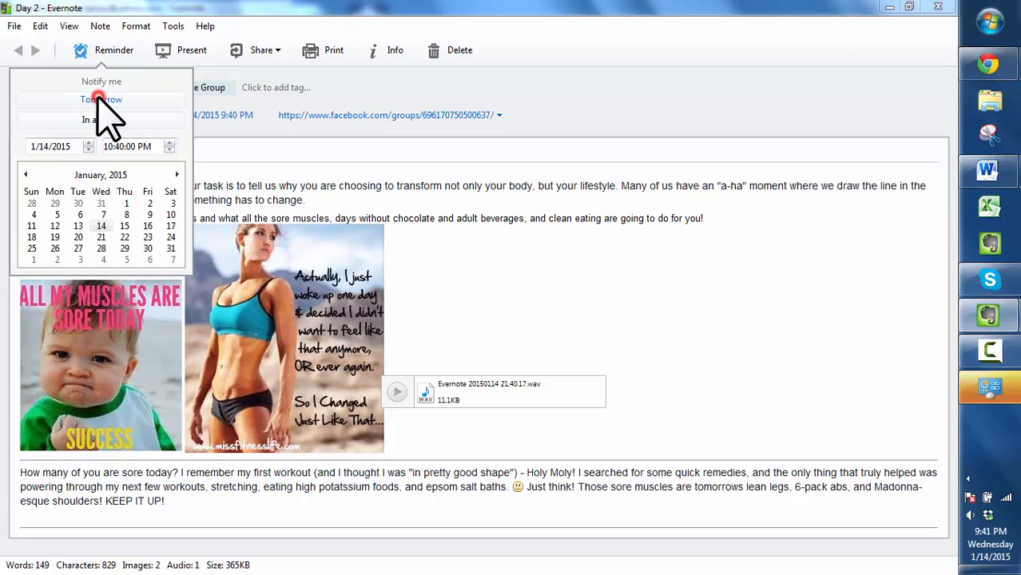
pyautogui.click(125, 226)
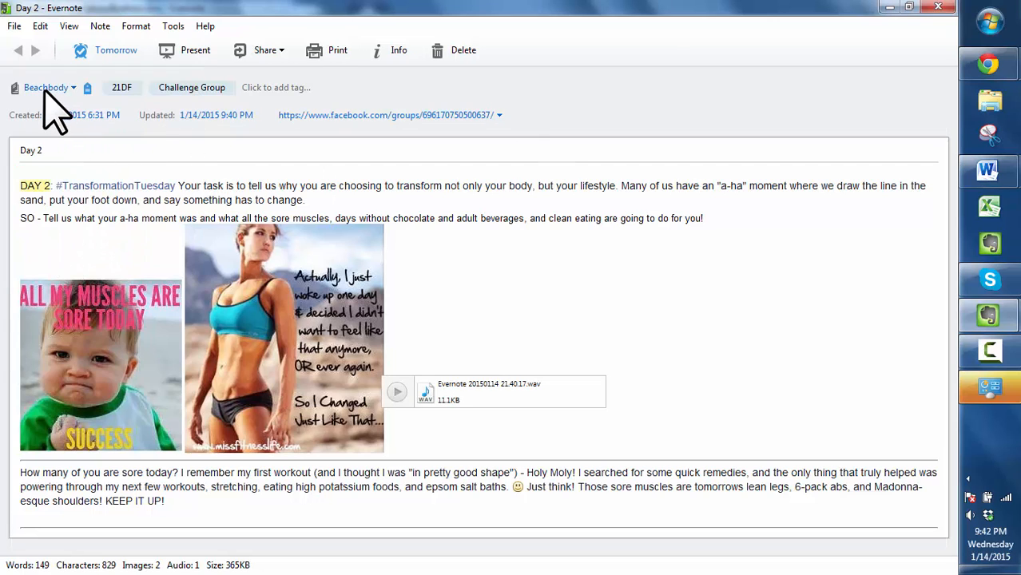
# Add the tag TransformationTuesday to the Day 2 note and close its separate window.
pyautogui.click(282, 90)
pyautogui.write('TransformationTuesday')
pyautogui.press('Return')
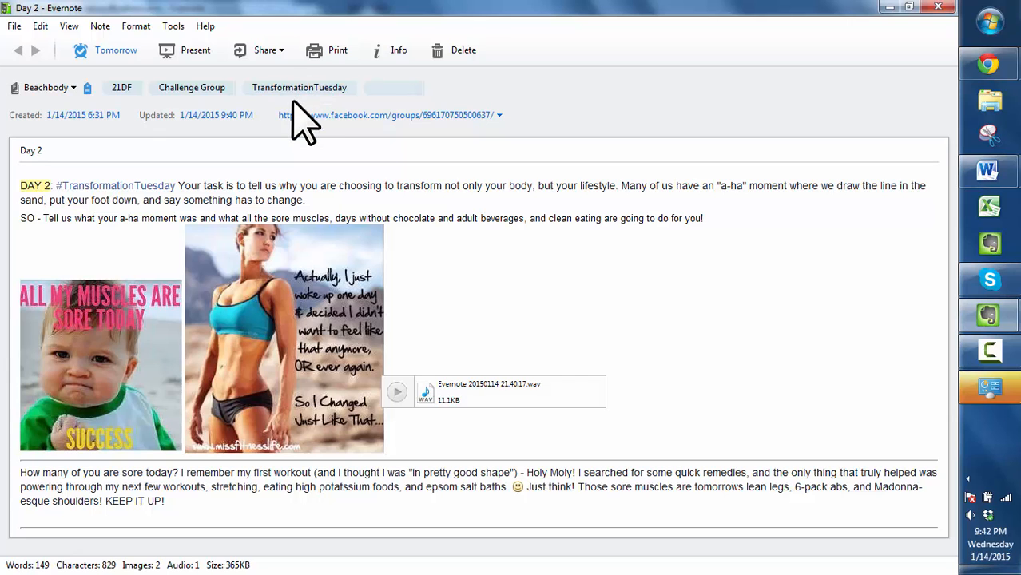
pyautogui.click(935, 8)
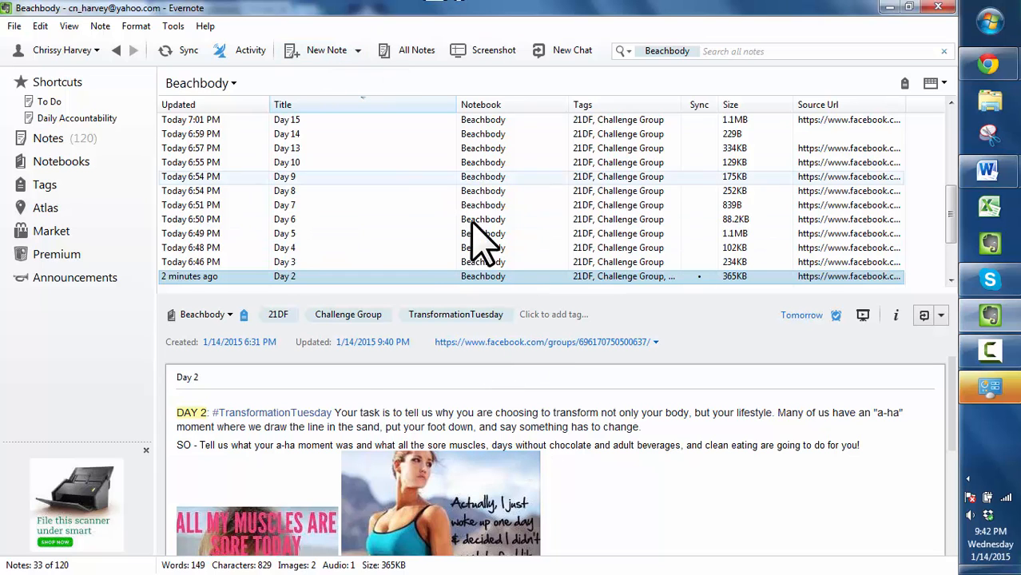
# Open the Daily Accountability note from the shortcuts and shrink the note list to give the note more room.
pyautogui.click(523, 149)
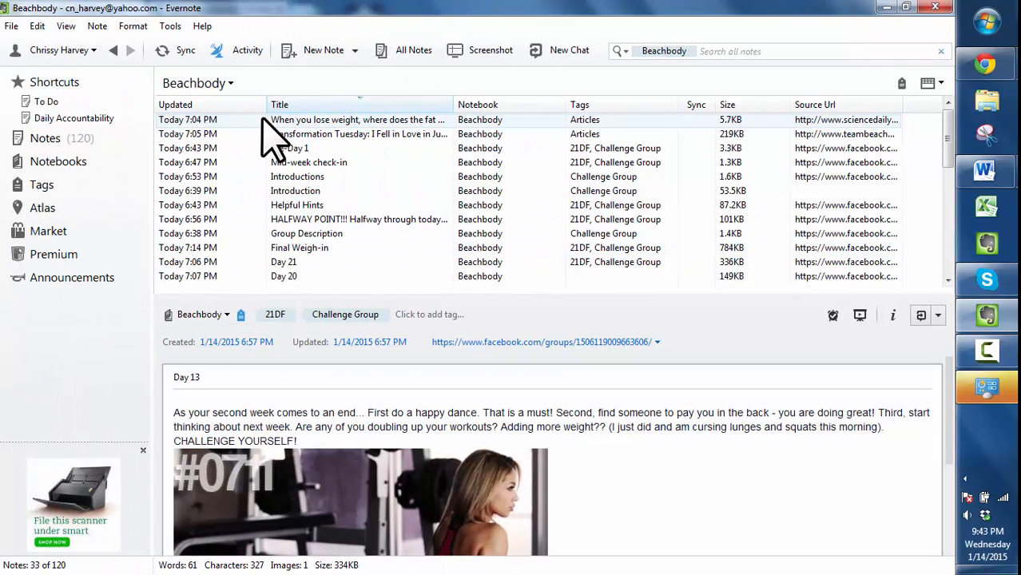
pyautogui.click(39, 120)
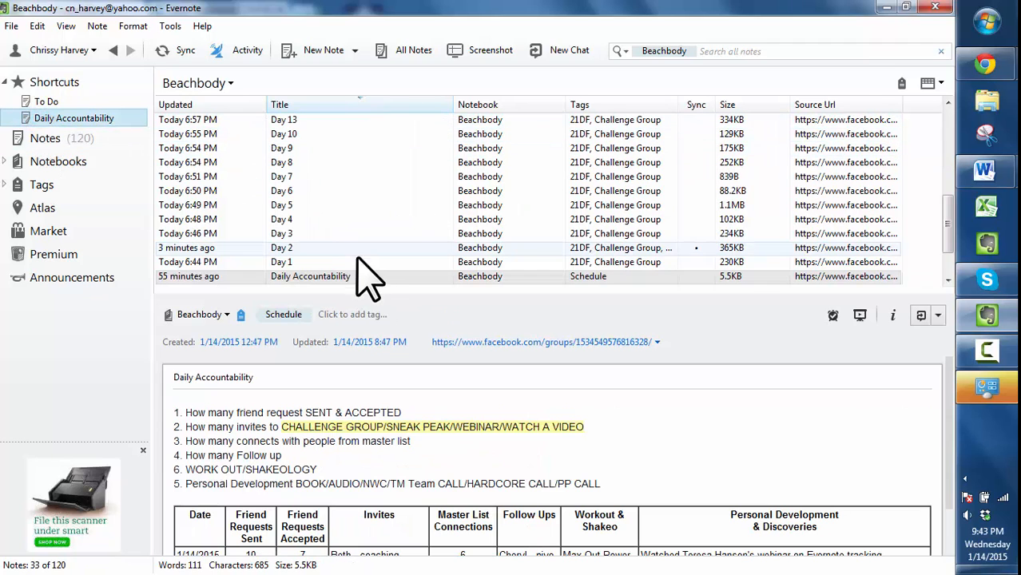
pyautogui.moveTo(388, 286); pyautogui.dragTo(393, 165)
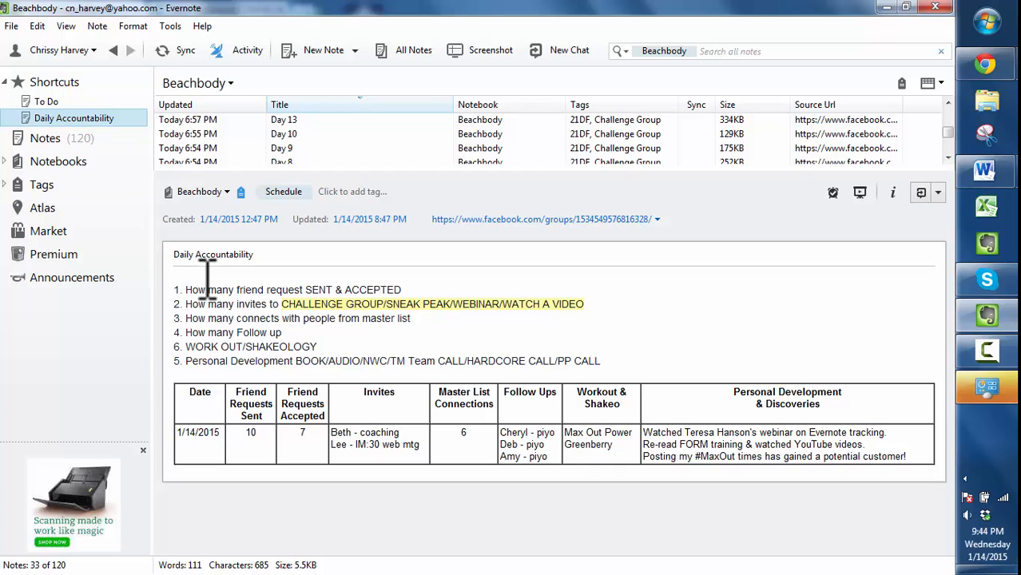
# Point out the numbered accountability questions by selecting them, then the first entries of the table's 1/14/2015 row.
pyautogui.moveTo(169, 289); pyautogui.dragTo(277, 427)
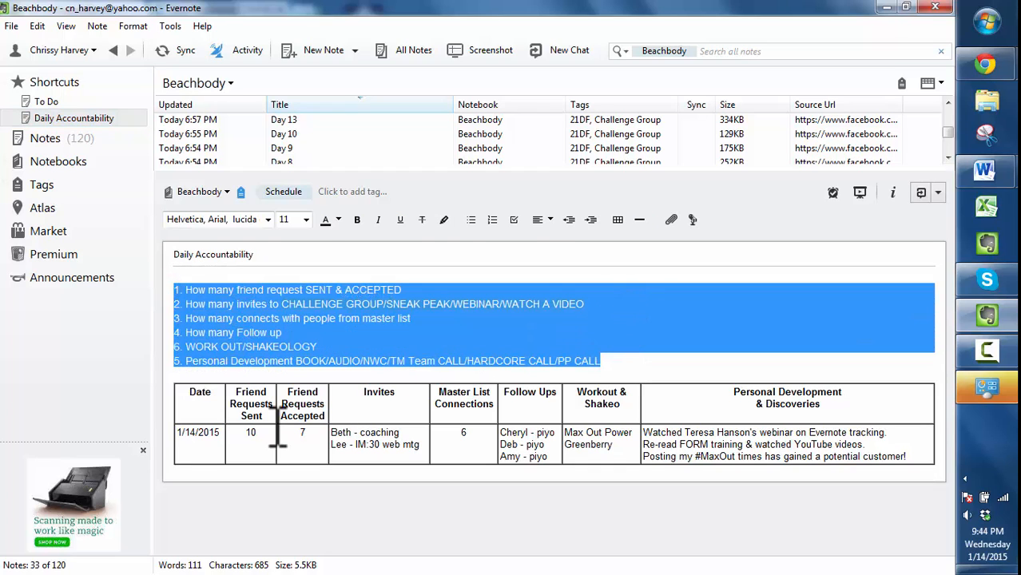
pyautogui.click(272, 429)
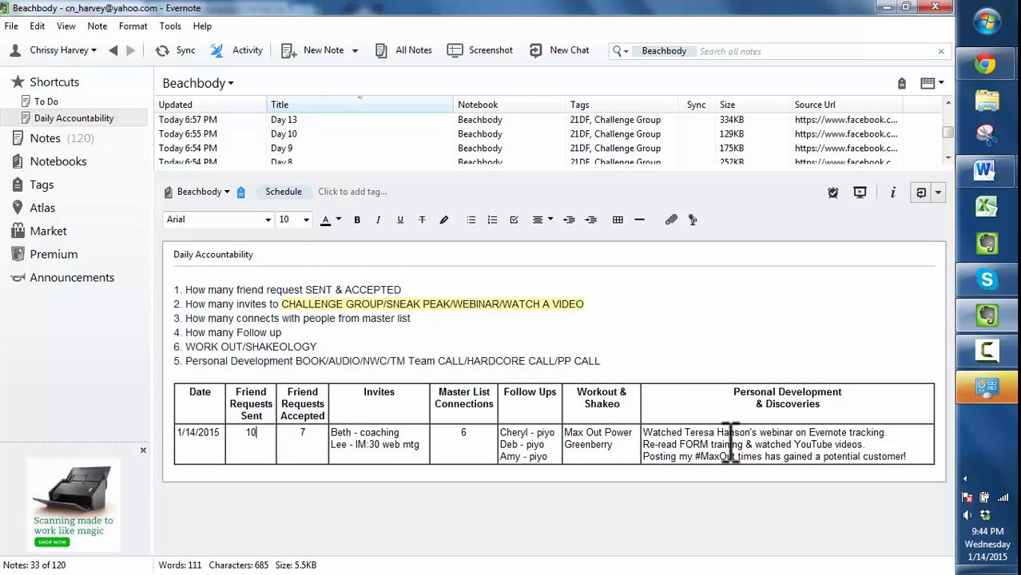
pyautogui.click(200, 441)
# Insert a new row below the 1/14/2015 row in the Daily Accountability table.
pyautogui.rightClick(481, 445)
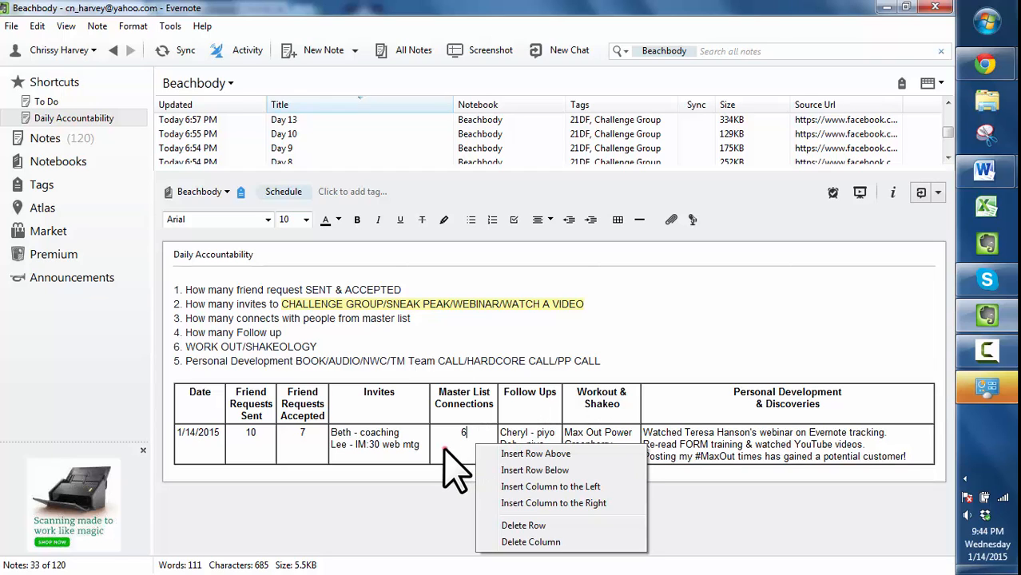
pyautogui.click(448, 448)
pyautogui.rightClick(450, 449)
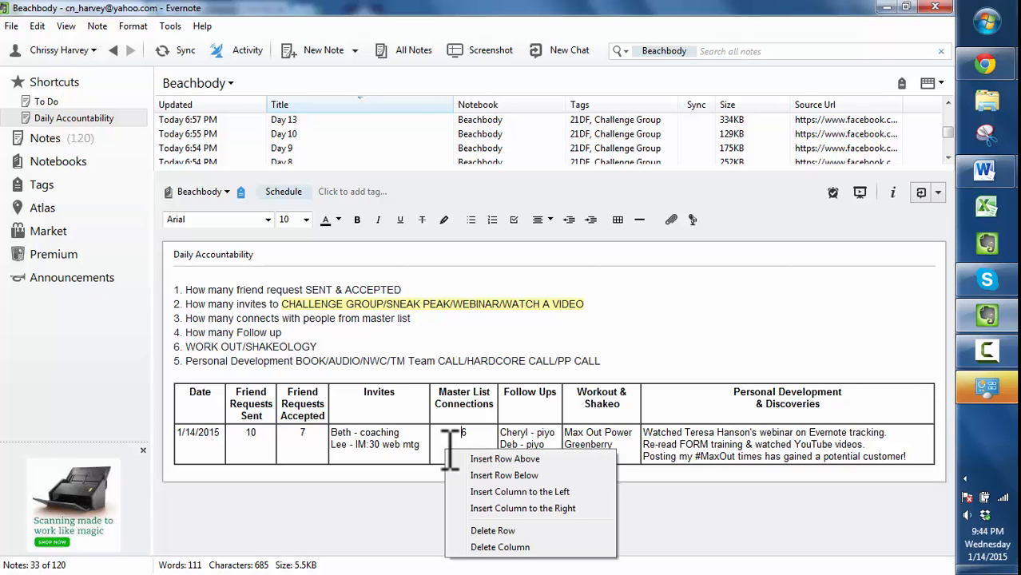
pyautogui.click(489, 476)
# Enter 1/15/2015 in the Date cell of the new table row.
pyautogui.click(203, 476)
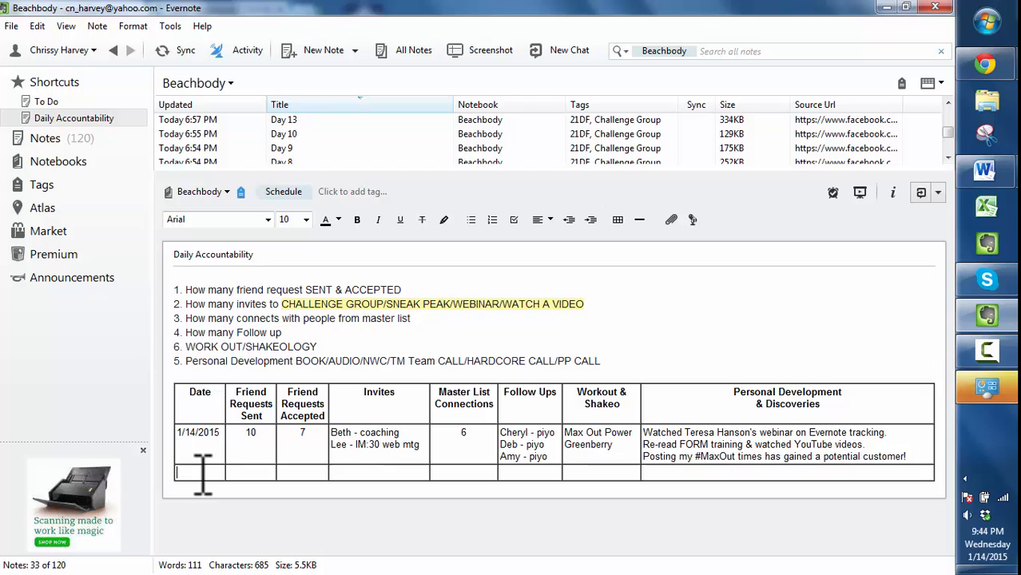
pyautogui.write('1/15/2015')
pyautogui.press('Tab')
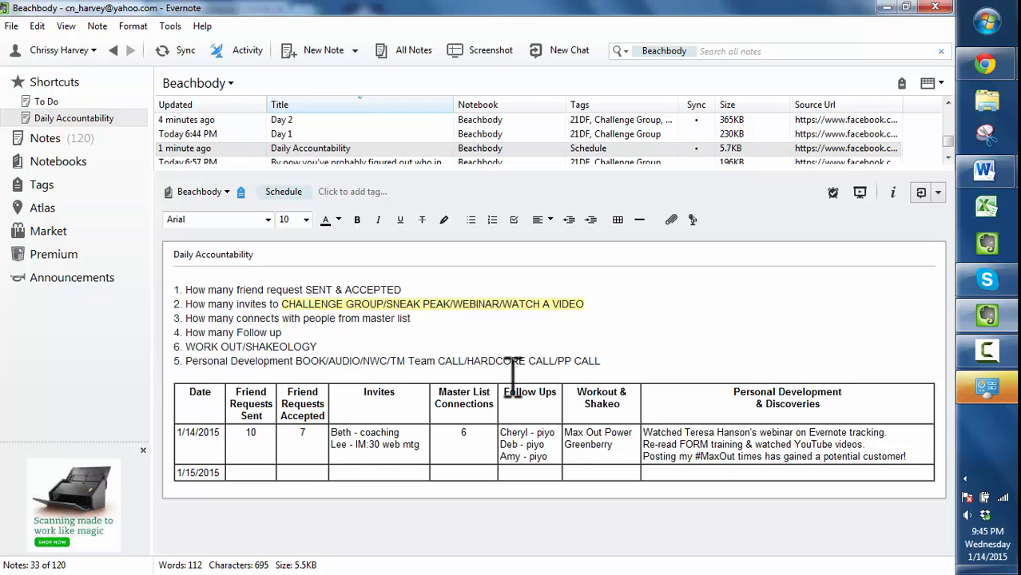
pyautogui.click(454, 439)
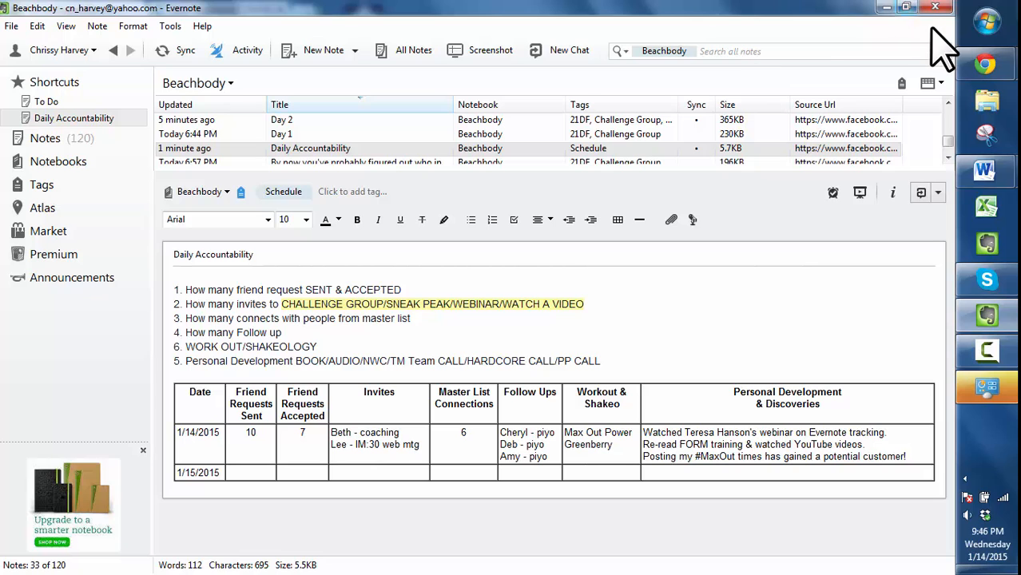
# Switch to the Chrome window with the Evernote site and show the Team Beachbody home page.
pyautogui.moveTo(985, 80)
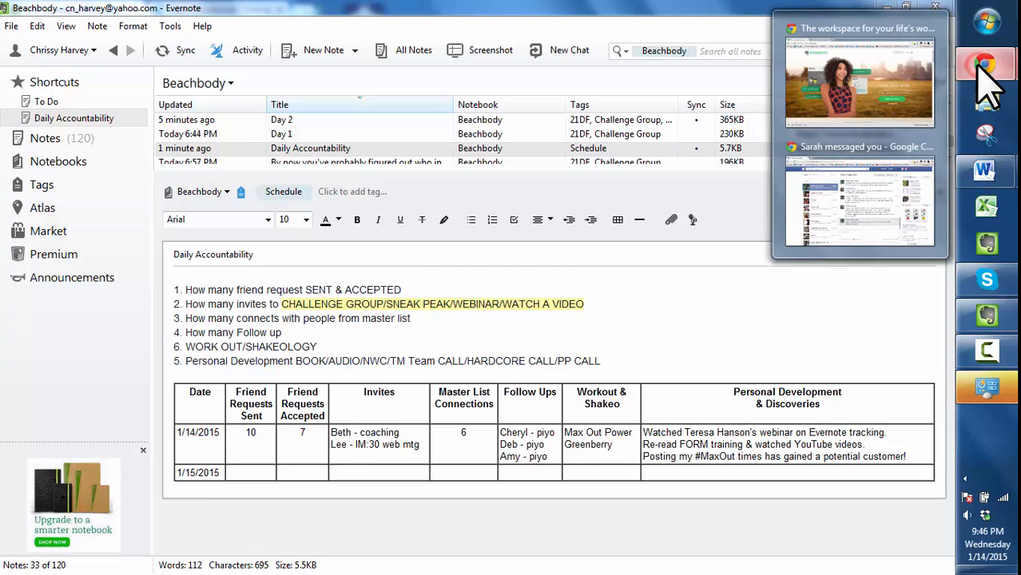
pyautogui.click(859, 80)
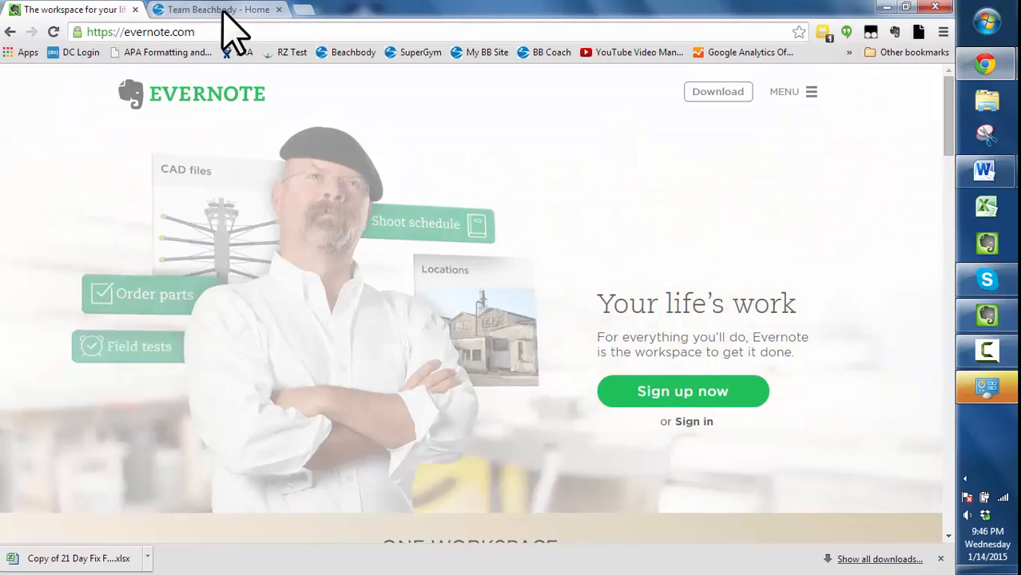
pyautogui.click(219, 10)
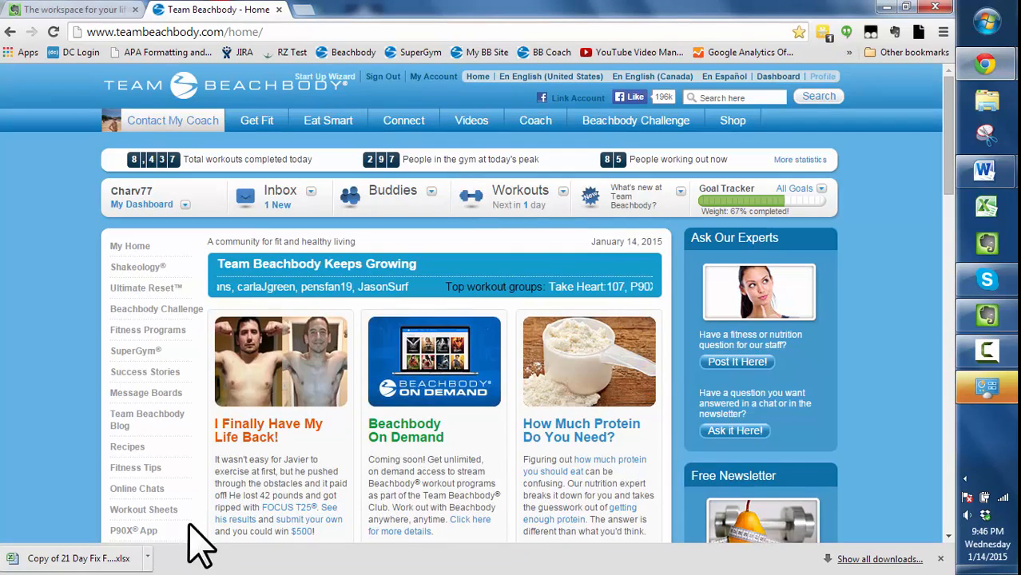
# Open the Team Beachbody Blog article "Ask the Expert: What Should I Eat Before My Workout?".
pyautogui.click(137, 417)
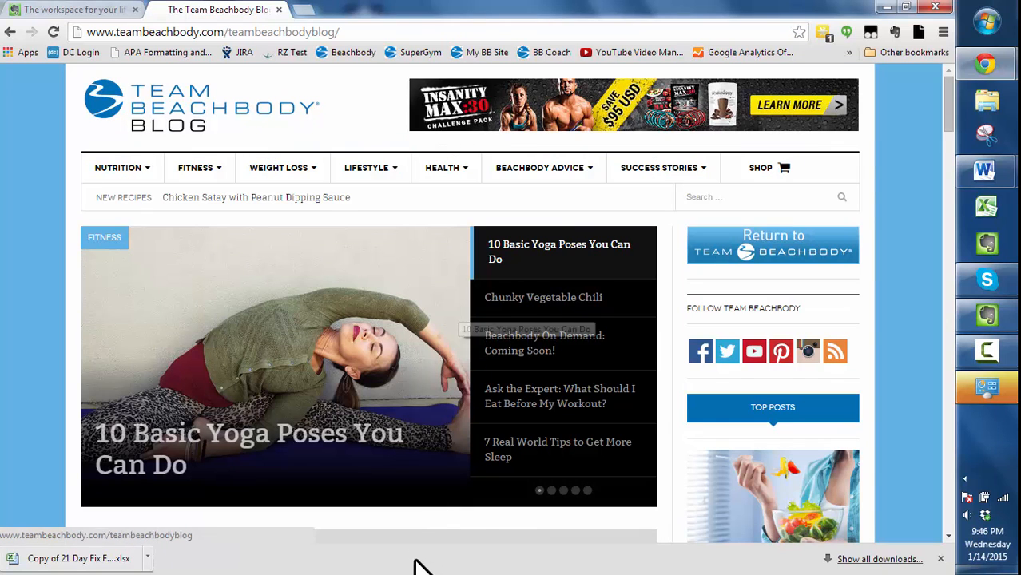
pyautogui.moveTo(547, 404)
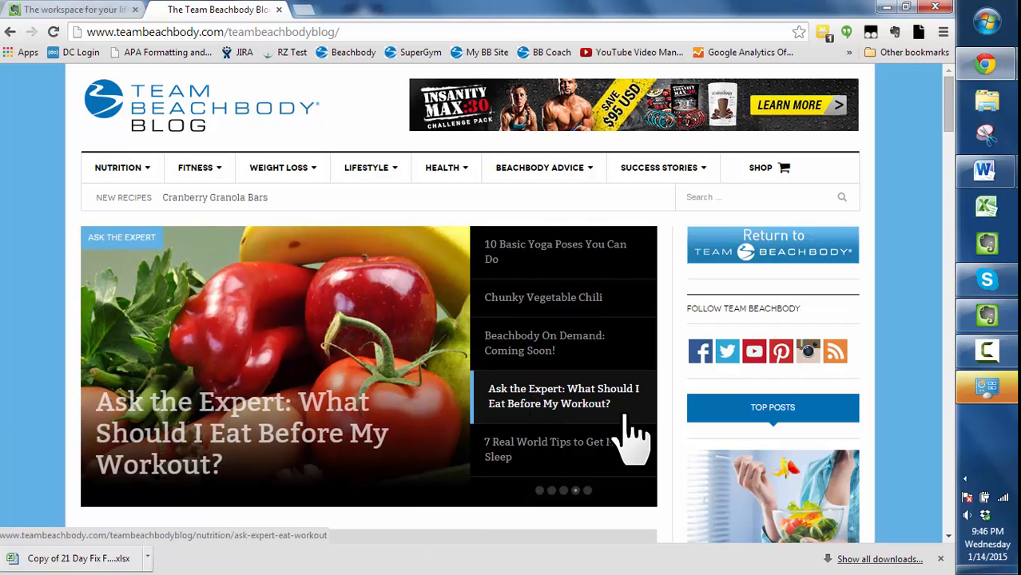
pyautogui.click(600, 406)
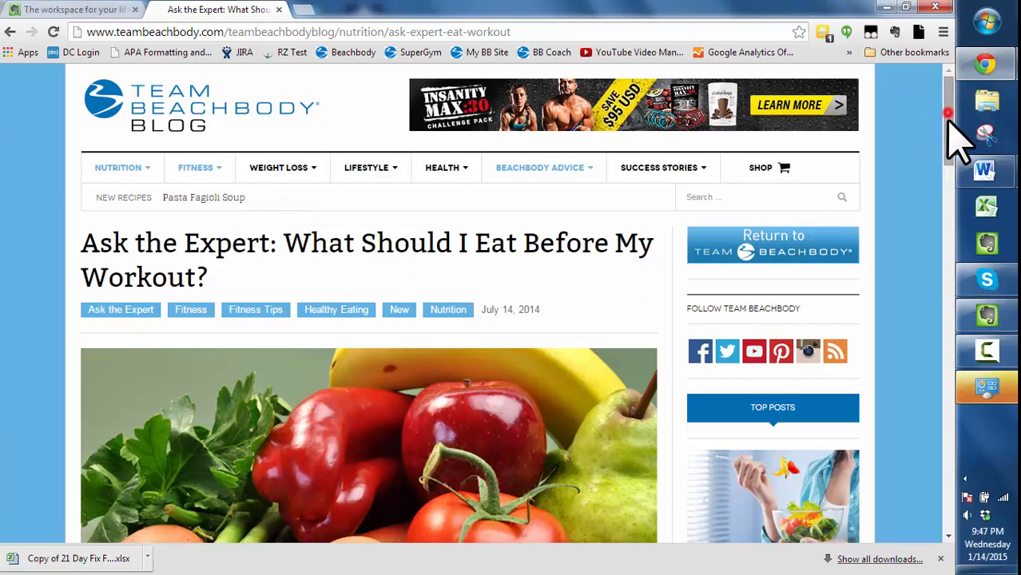
# Start a Web Clipper capture of the article in Article mode and choose the Beachbody notebook as its destination.
pyautogui.moveTo(948, 132)
pyautogui.mouseDown()
pyautogui.moveTo(944, 233)
pyautogui.moveTo(957, 136)
pyautogui.mouseUp()
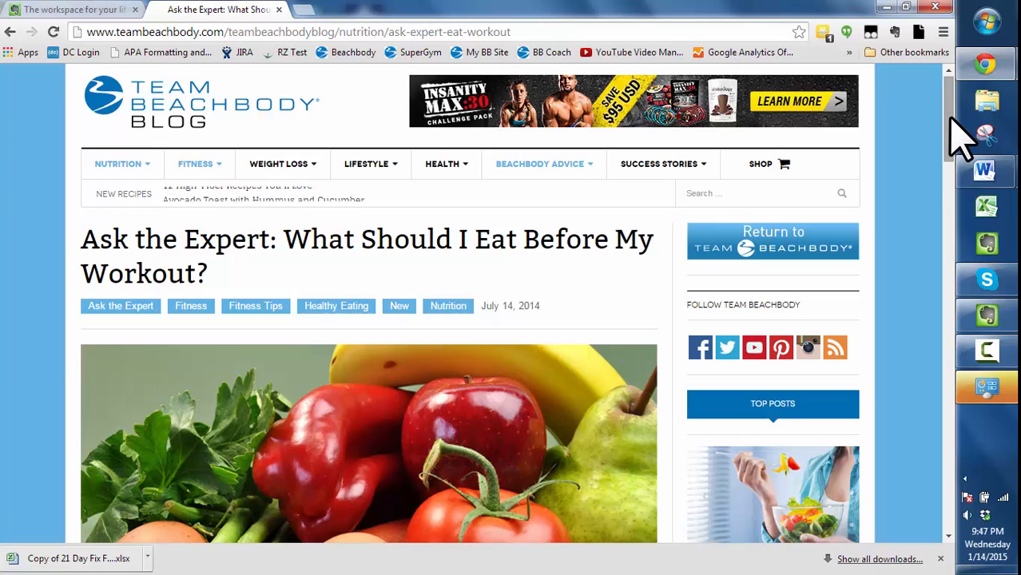
pyautogui.click(895, 34)
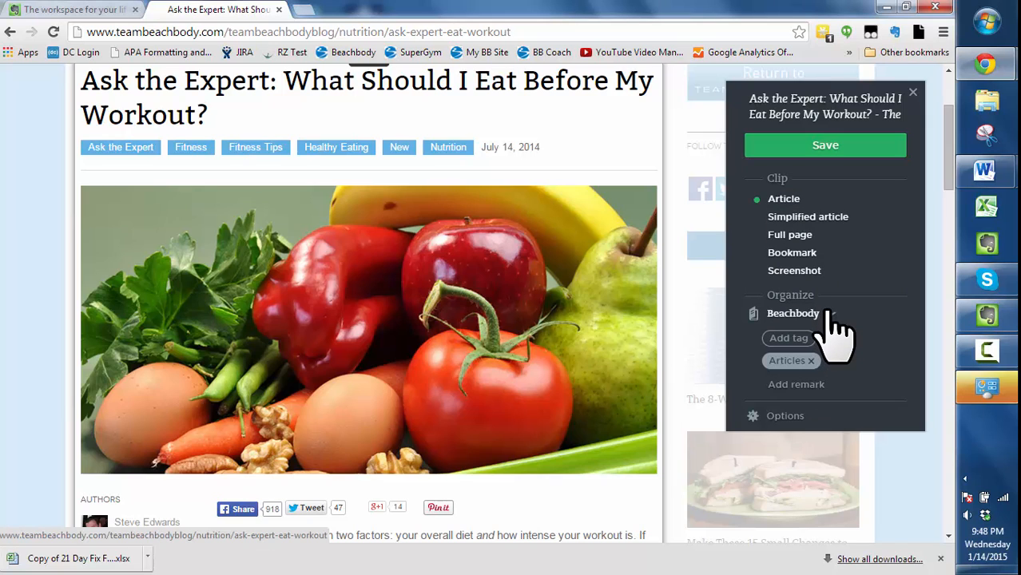
pyautogui.click(829, 313)
pyautogui.scroll(-3, 919, 500)
pyautogui.scroll(3, 873, 448)
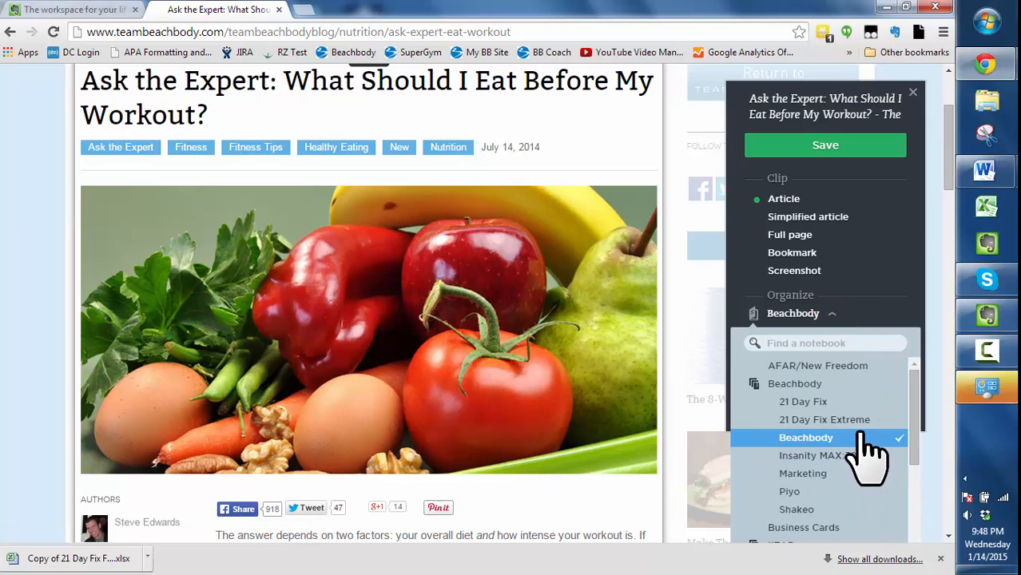
pyautogui.click(862, 437)
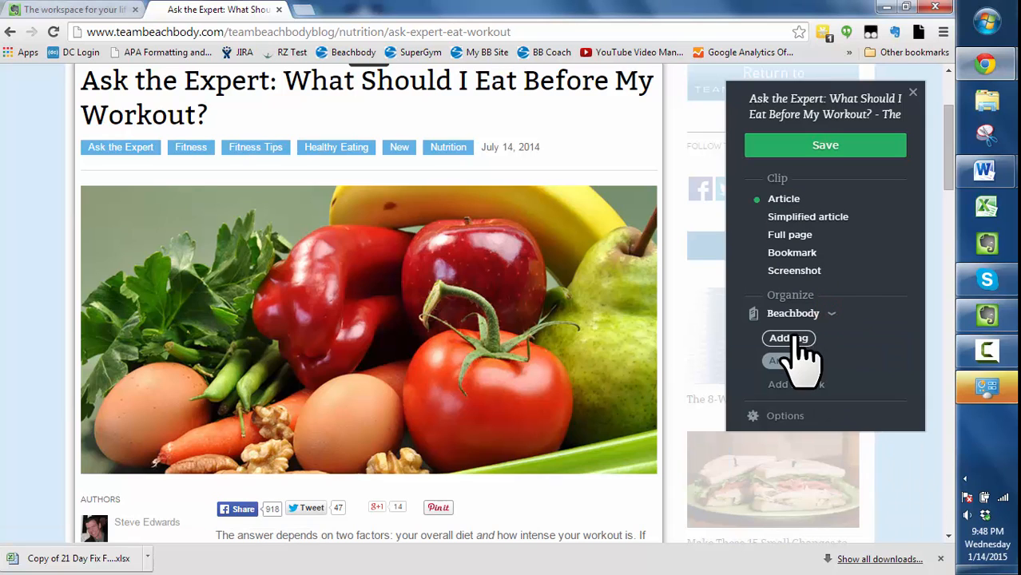
# Add the tags "Healthy eating" and "Nutrition" to the clip.
pyautogui.click(795, 338)
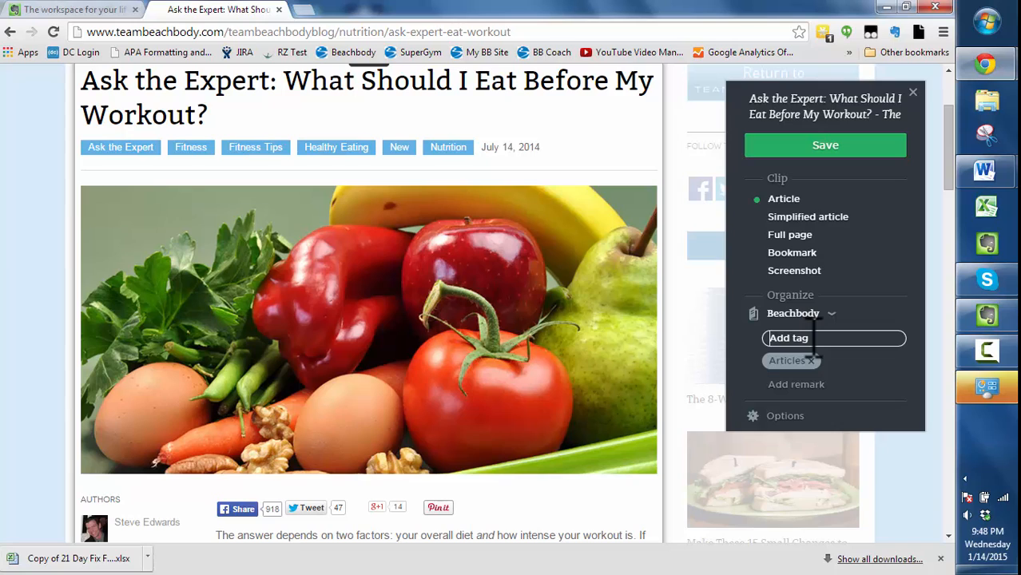
pyautogui.write('Hea')
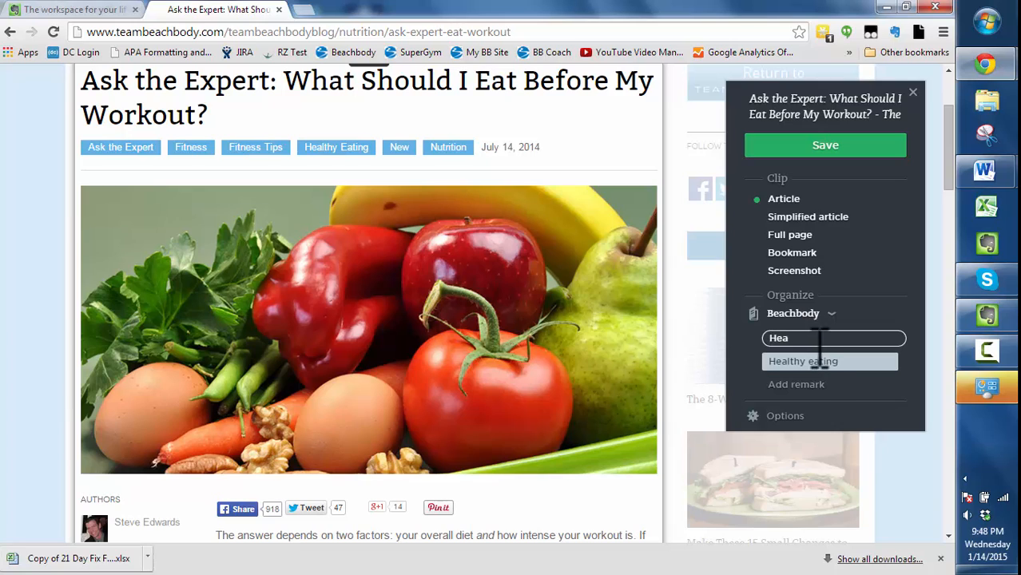
pyautogui.click(811, 362)
pyautogui.write('Nutrition')
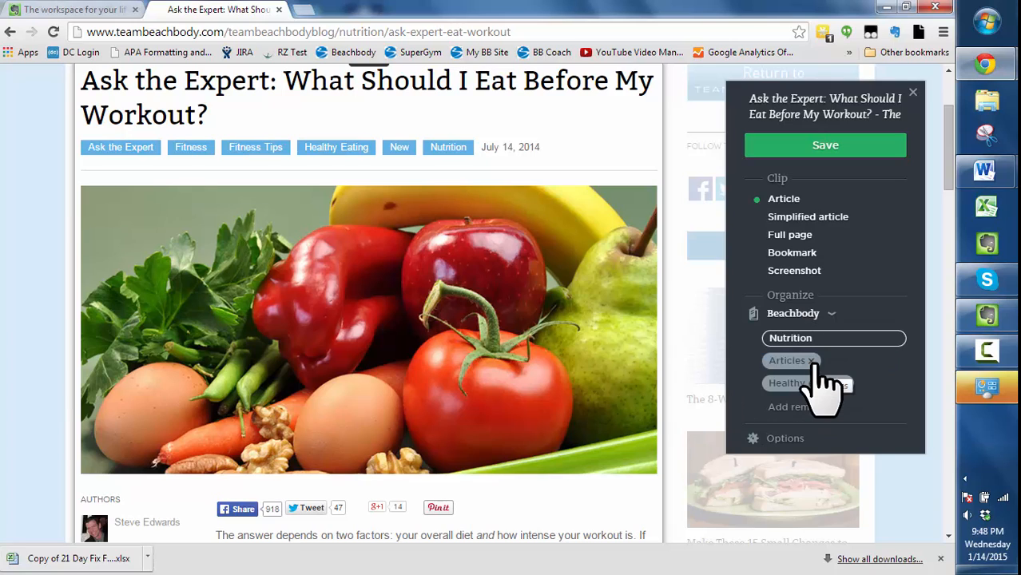
pyautogui.press('Return')
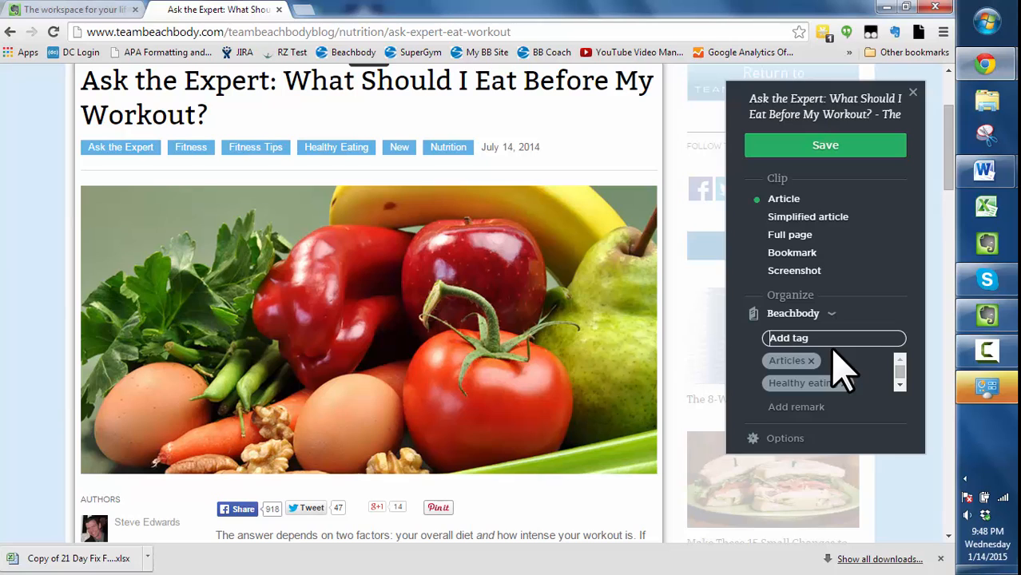
# Add the remark "Good for new CG members and those who bonk - like me :)" to the clip.
pyautogui.click(791, 407)
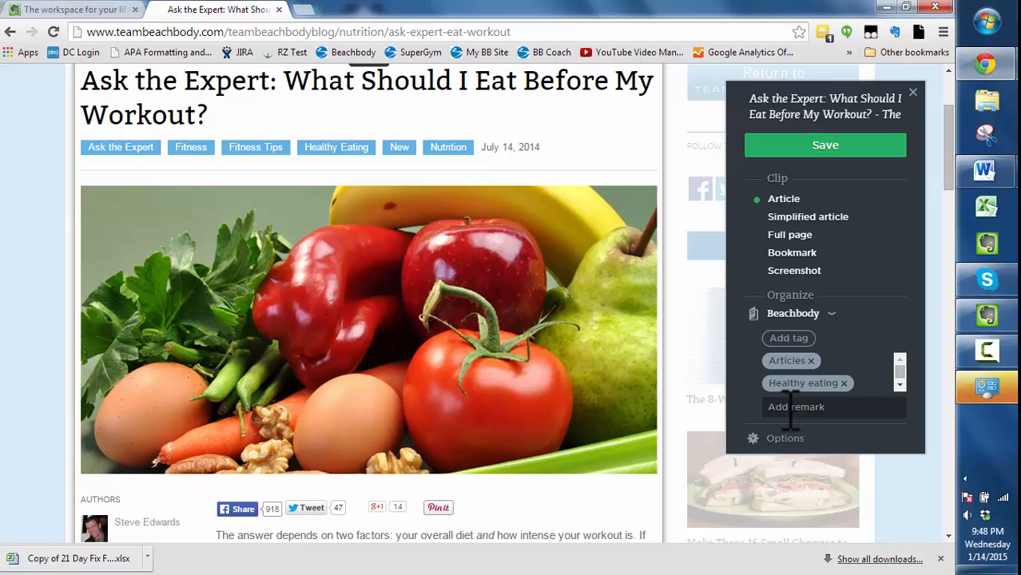
pyautogui.write('Goo')
pyautogui.write('d for new CG members and those')
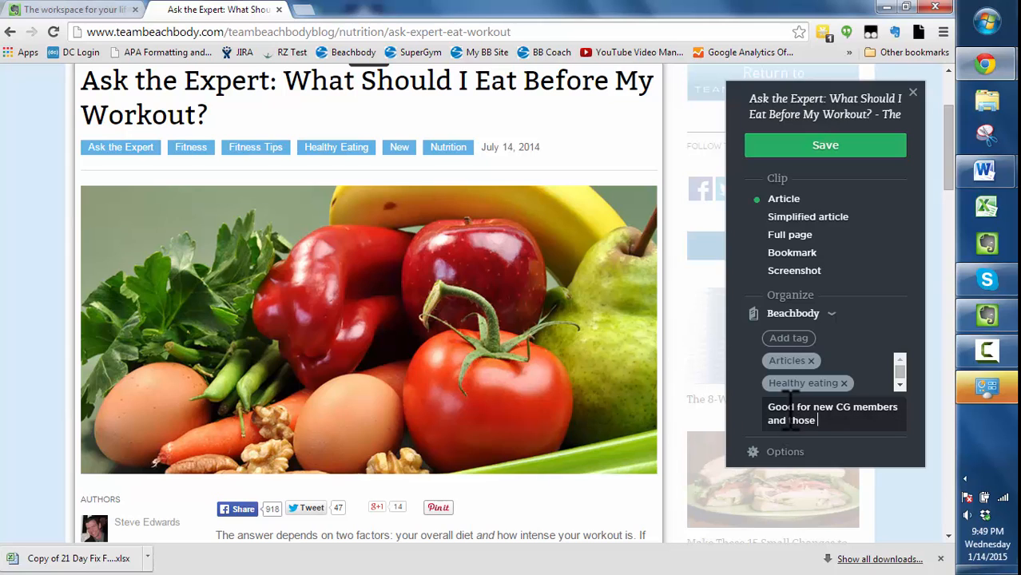
pyautogui.write(' who bonk - like me :)')
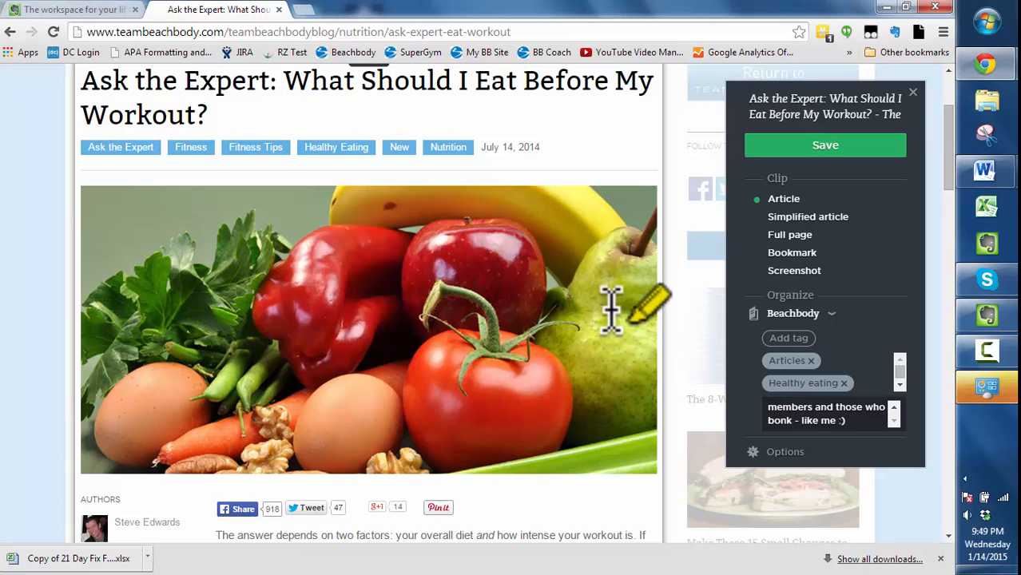
# Review the Web Clipper options for notebook selection, tag selection and default clip action, and return to the clip.
pyautogui.click(766, 458)
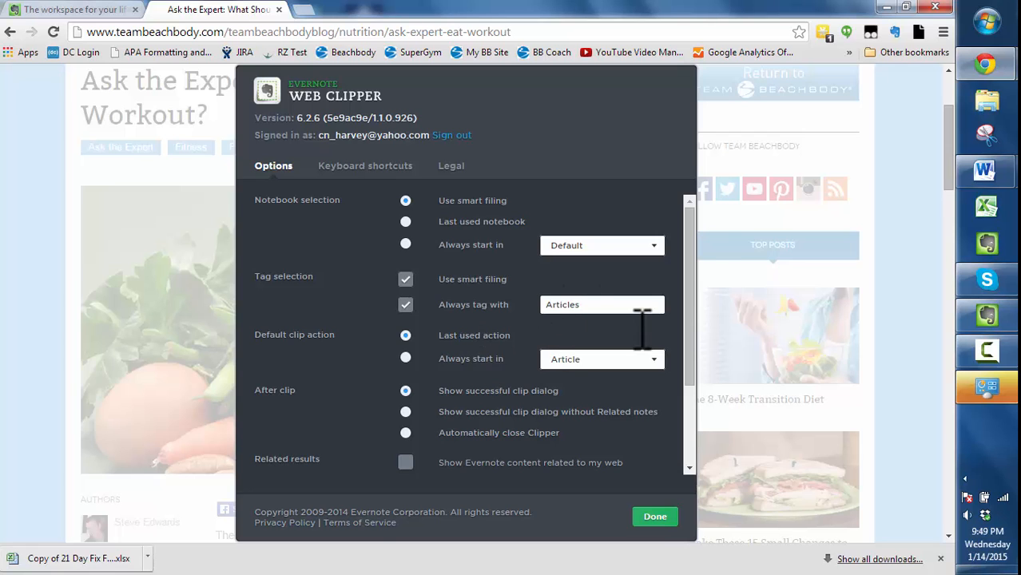
pyautogui.click(655, 516)
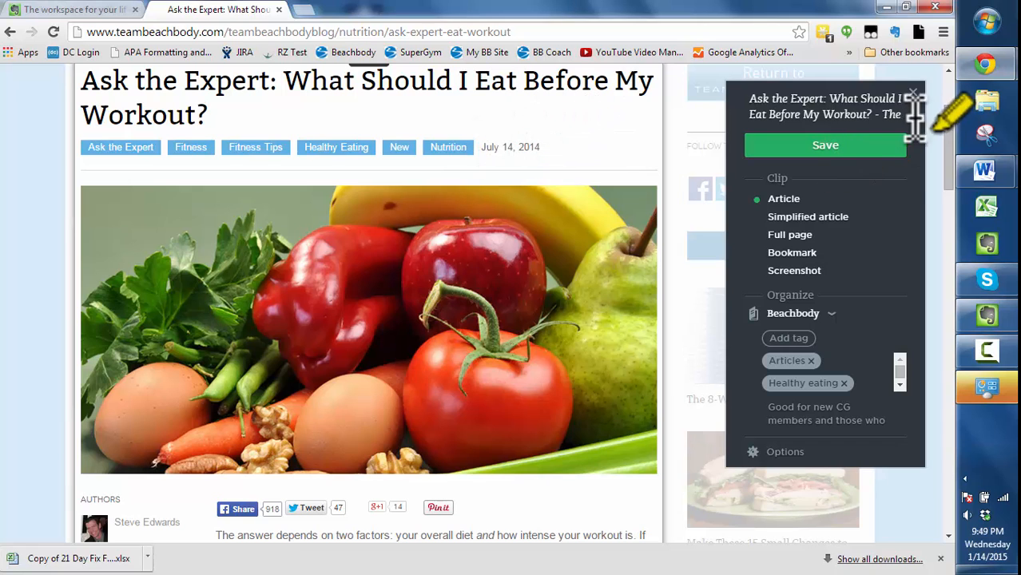
# Highlight the "Less than 1 hour" and "1 hour prior" paragraphs in yellow and save the clip.
pyautogui.moveTo(947, 135); pyautogui.dragTo(953, 184)
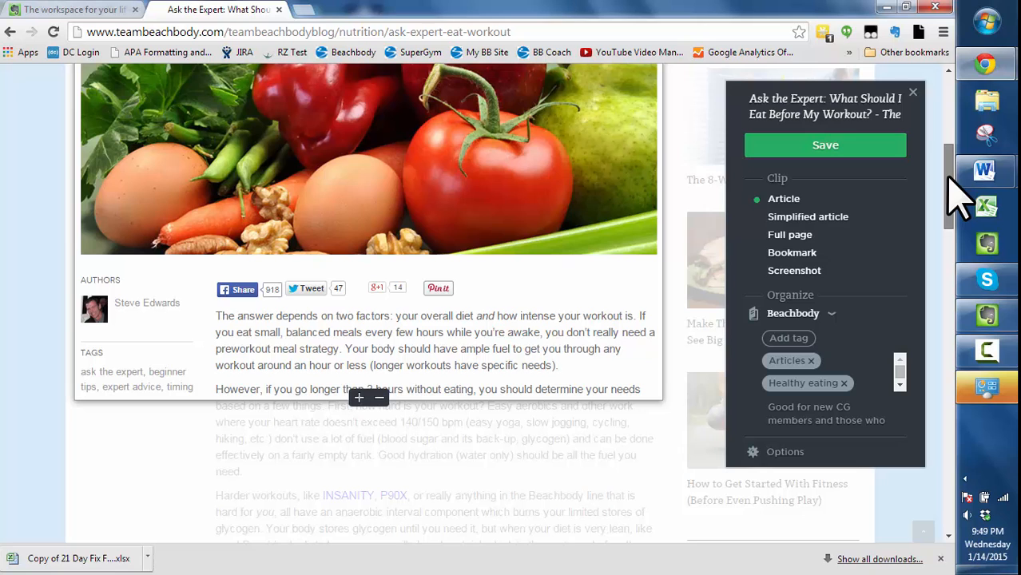
pyautogui.scroll(-5, 369, 417)
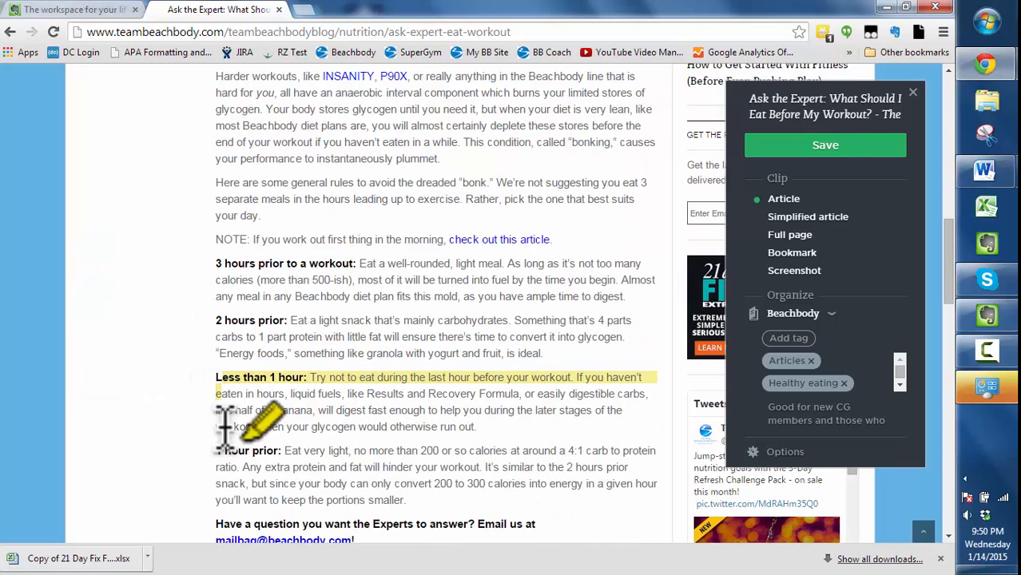
pyautogui.moveTo(292, 446); pyautogui.dragTo(406, 494)
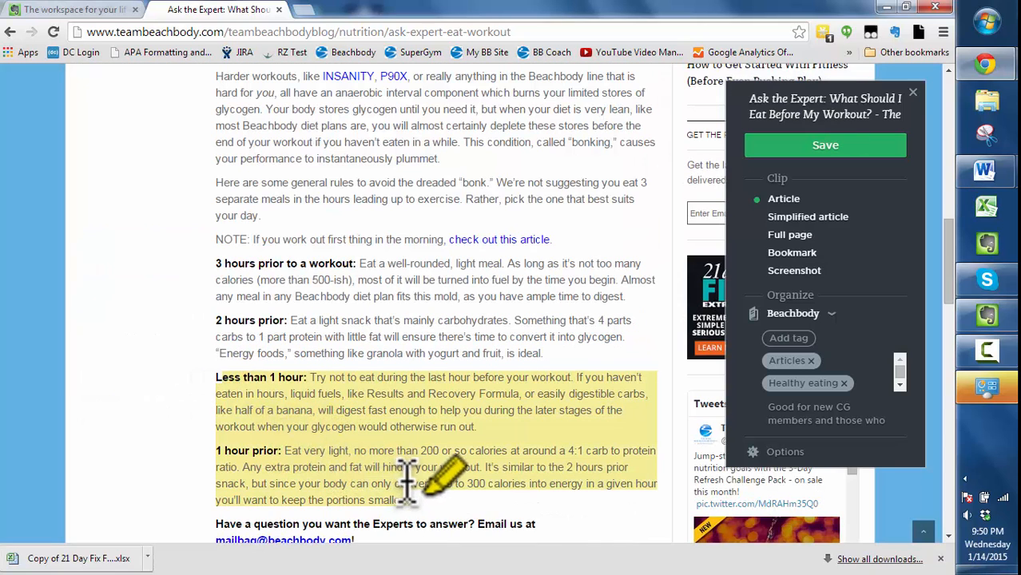
pyautogui.click(833, 150)
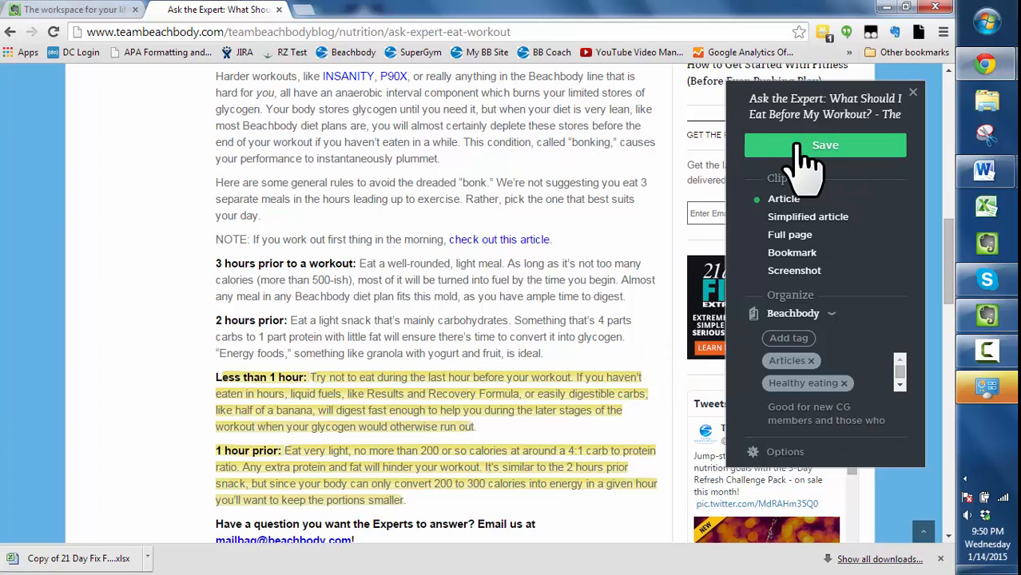
pyautogui.click(797, 146)
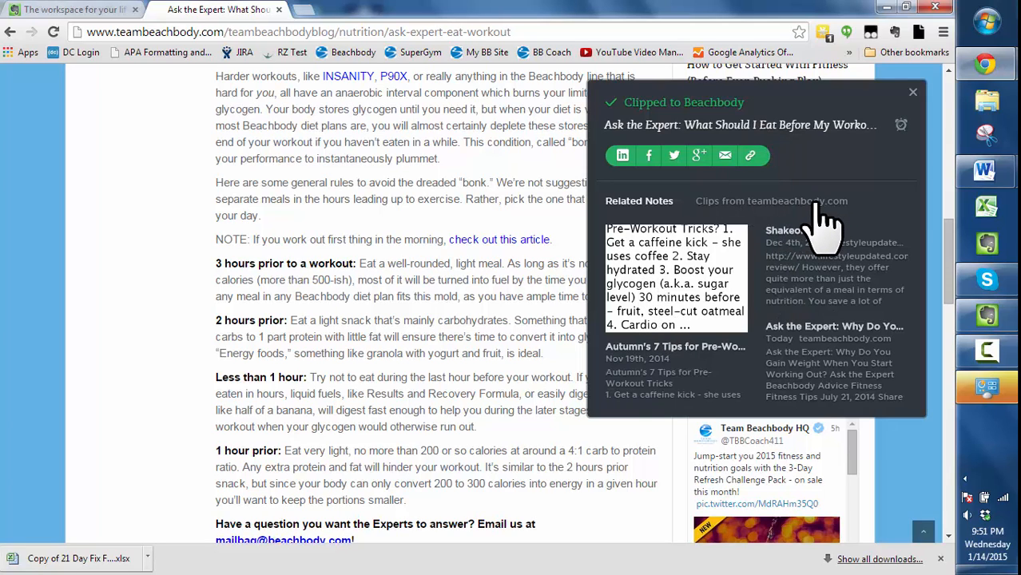
# Preview sharing the saved clip on Facebook and close the share window without posting.
pyautogui.click(648, 156)
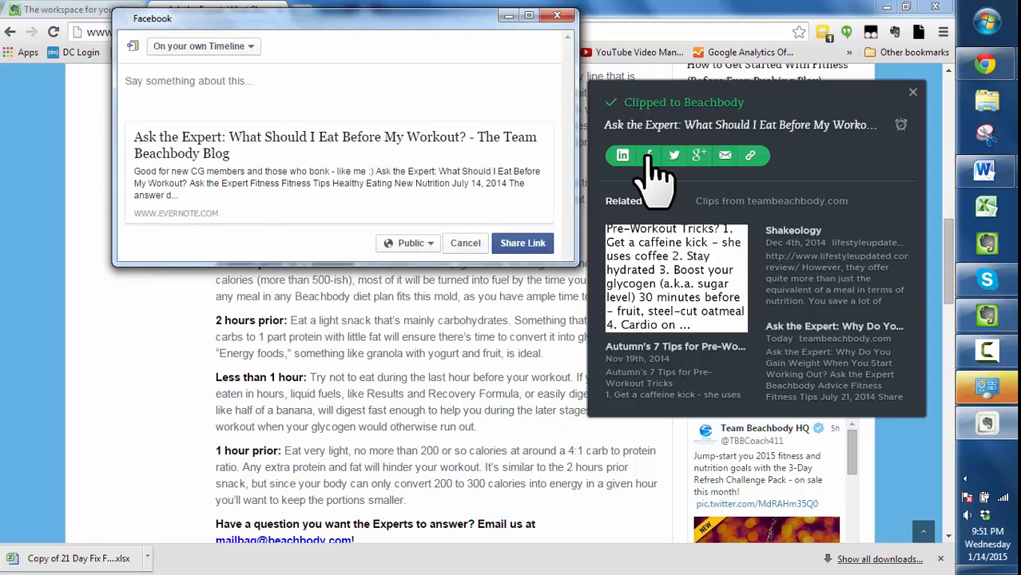
pyautogui.click(557, 17)
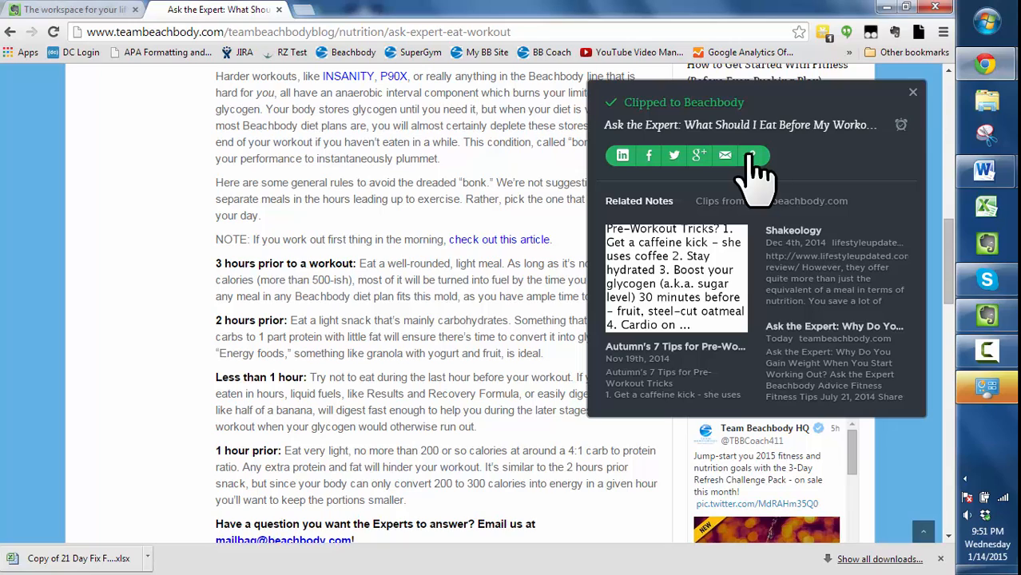
# Add a reminder to the saved clip and dismiss the clip summary.
pyautogui.click(902, 126)
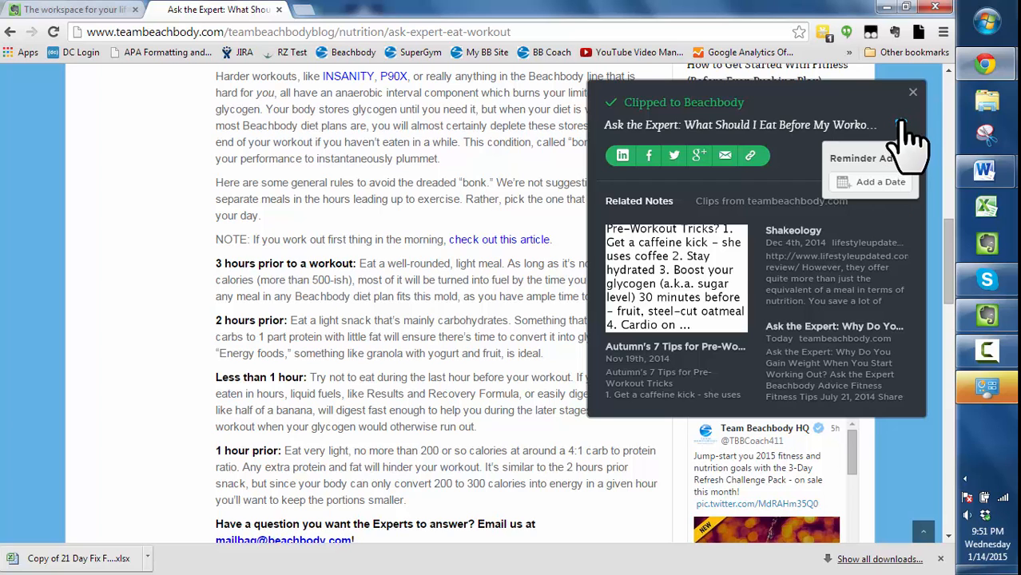
pyautogui.click(913, 94)
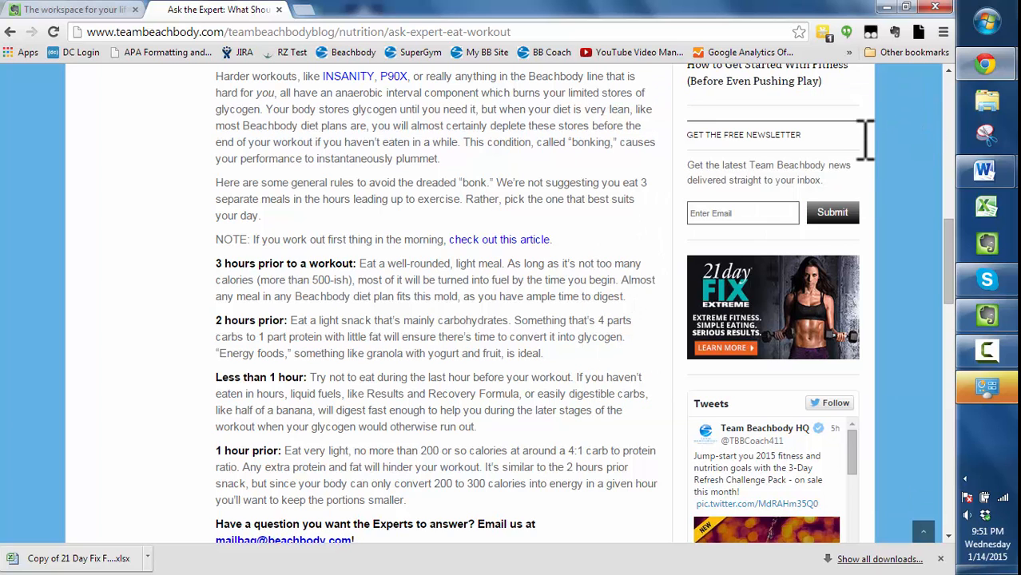
# Switch to Evernote, sync the account and show all notes in a taller note list.
pyautogui.click(989, 315)
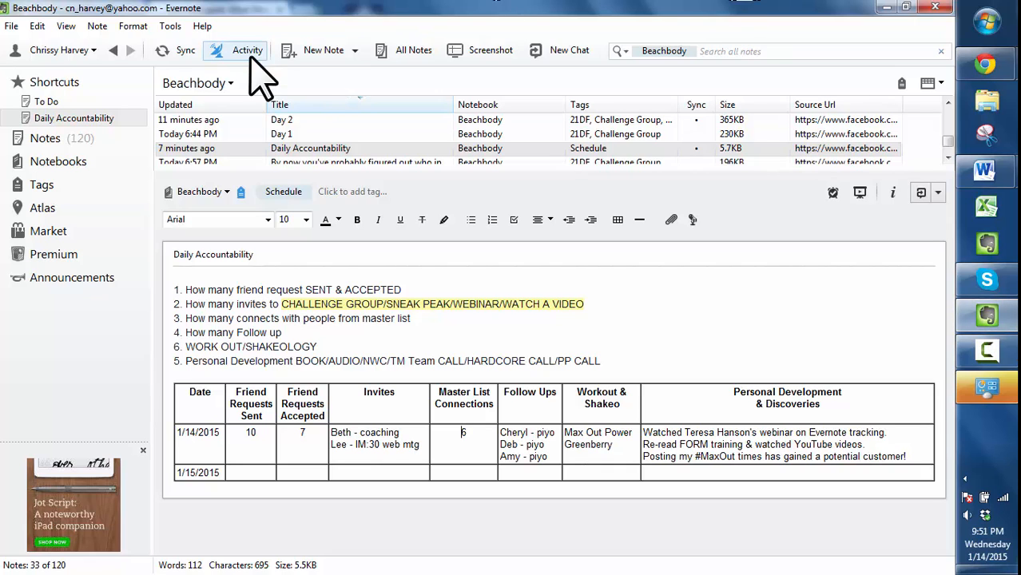
pyautogui.click(164, 49)
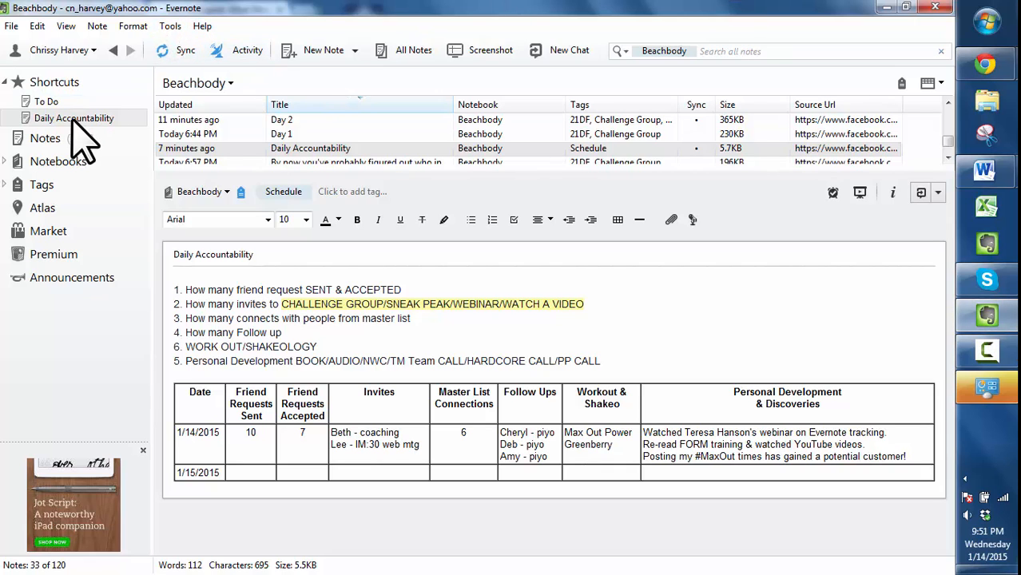
pyautogui.click(48, 140)
pyautogui.moveTo(497, 170); pyautogui.dragTo(497, 274)
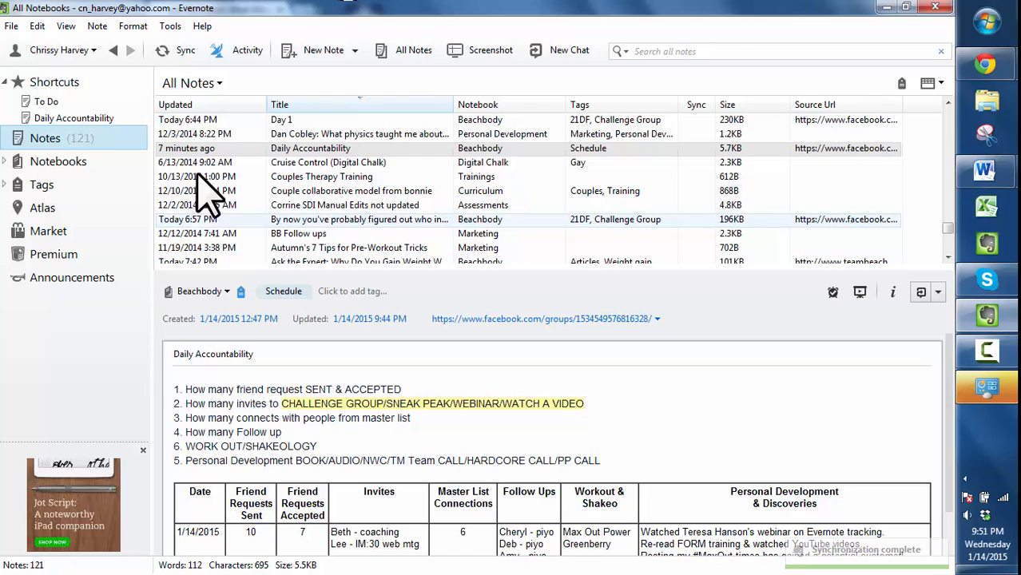
# Sort all notes by most recently updated and clear the reminder on the clipped "What Should I Eat Before My Workout?" note.
pyautogui.click(184, 106)
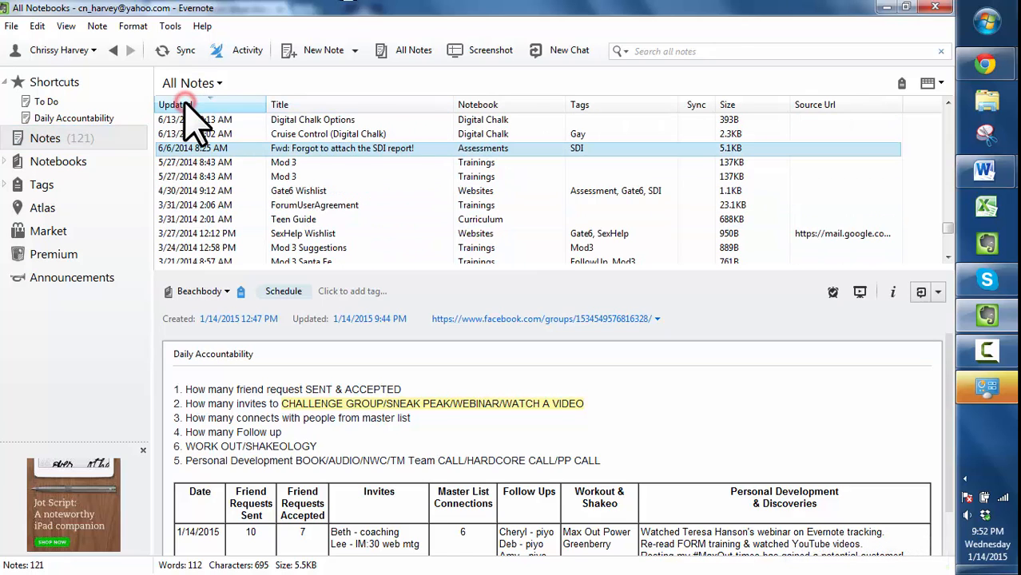
pyautogui.click(184, 106)
pyautogui.click(360, 119)
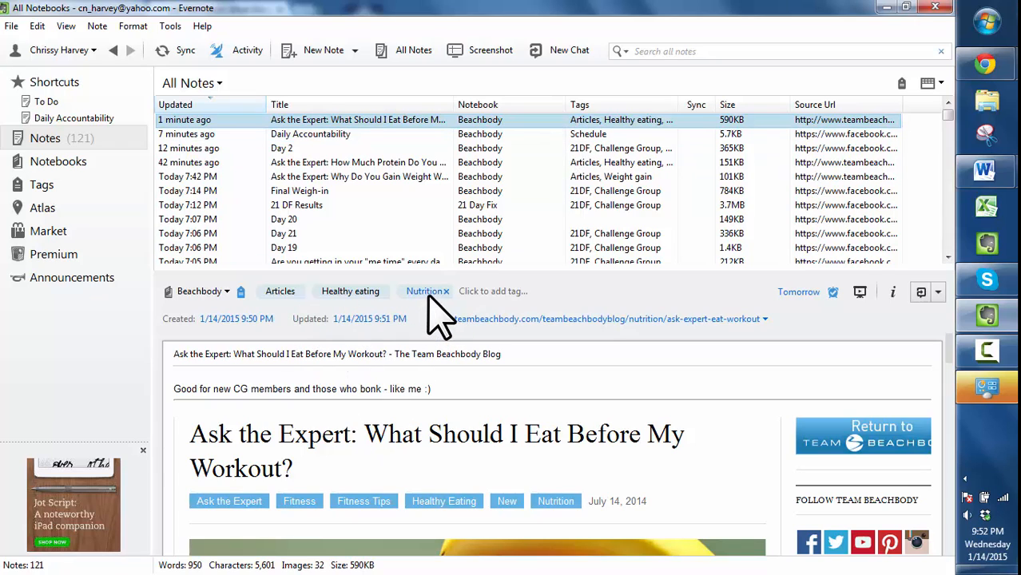
pyautogui.click(832, 292)
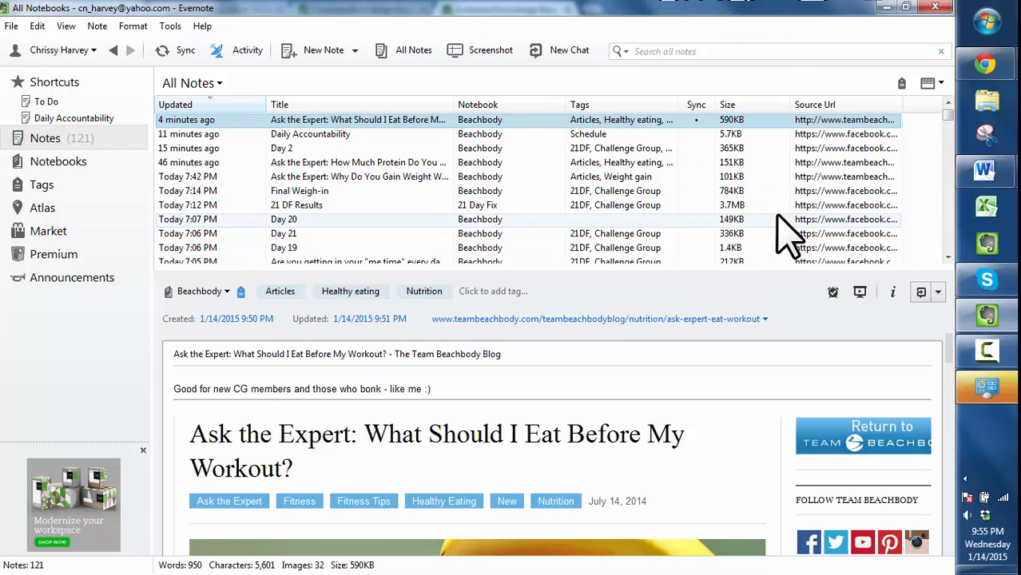
# Change the note list to Snippet view and toggle its Reminders section.
pyautogui.click(929, 83)
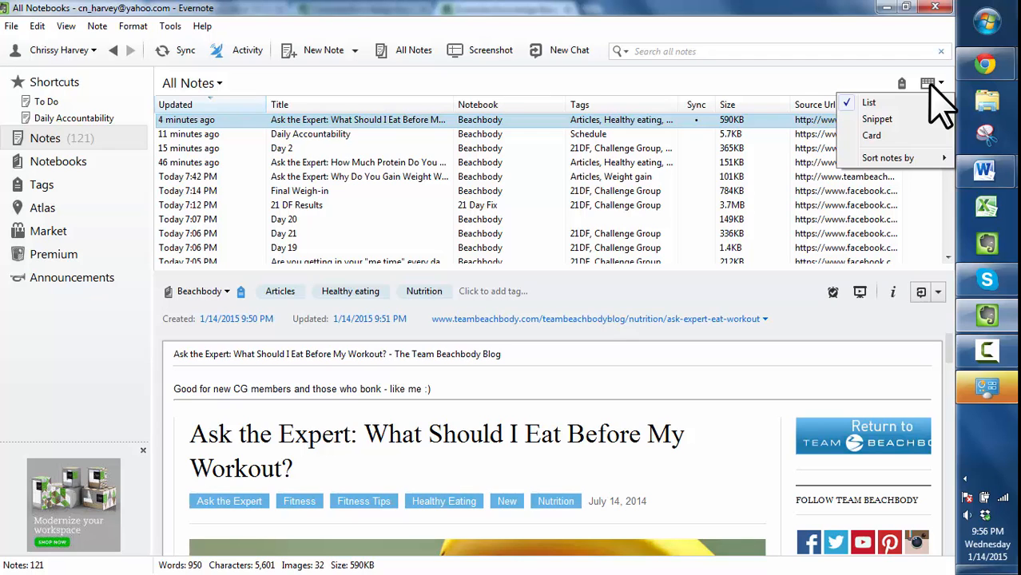
pyautogui.click(893, 118)
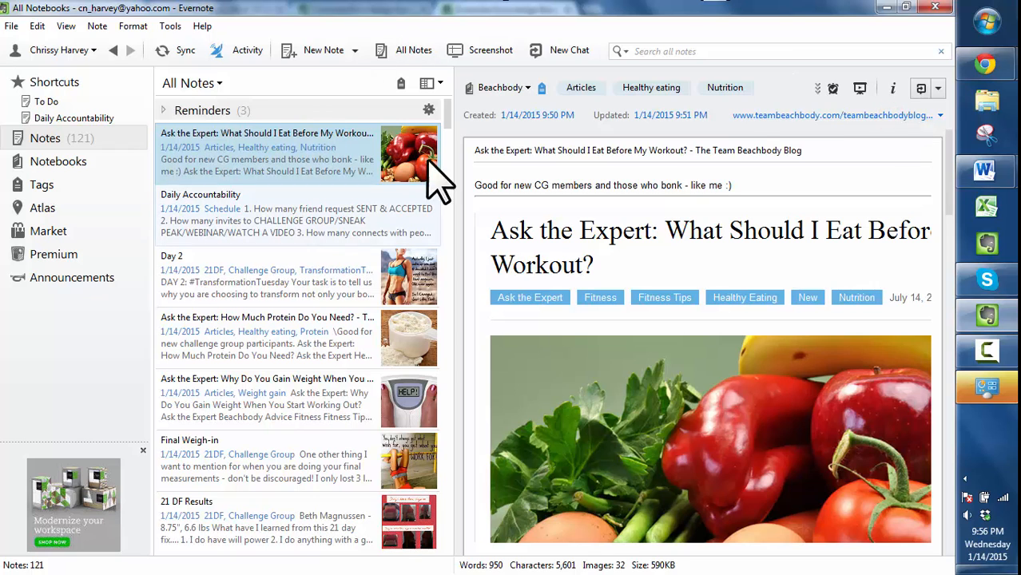
pyautogui.click(183, 110)
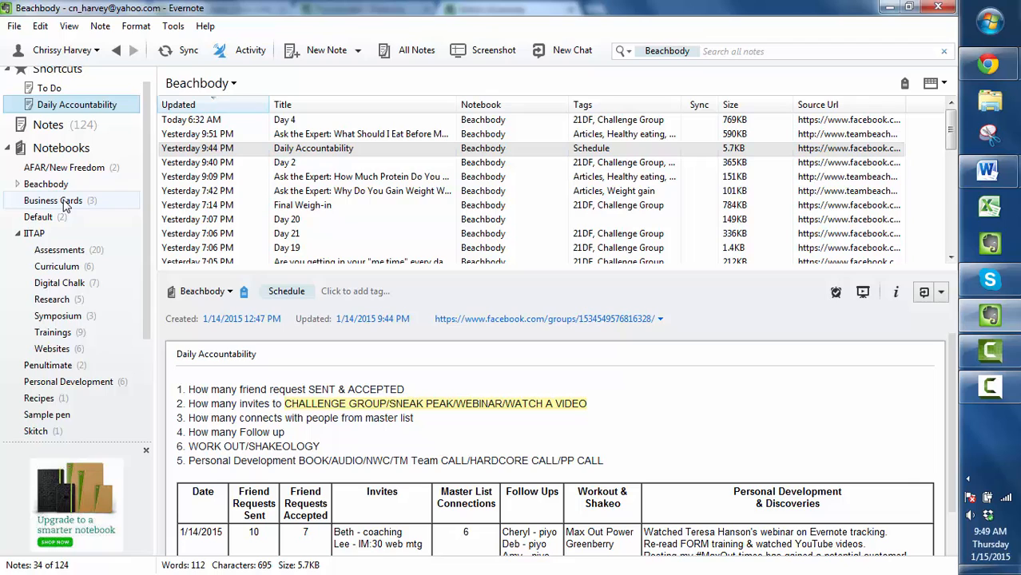
# View the handwritten notes in the Penultimate notebook and the annotated image note in the Skitch notebook.
pyautogui.click(50, 368)
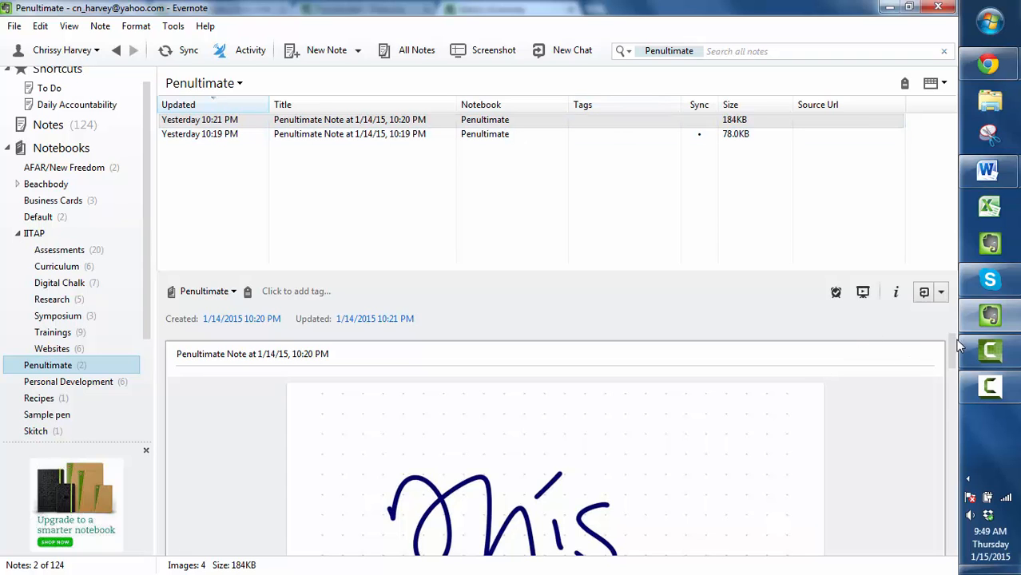
pyautogui.moveTo(953, 345); pyautogui.dragTo(950, 502)
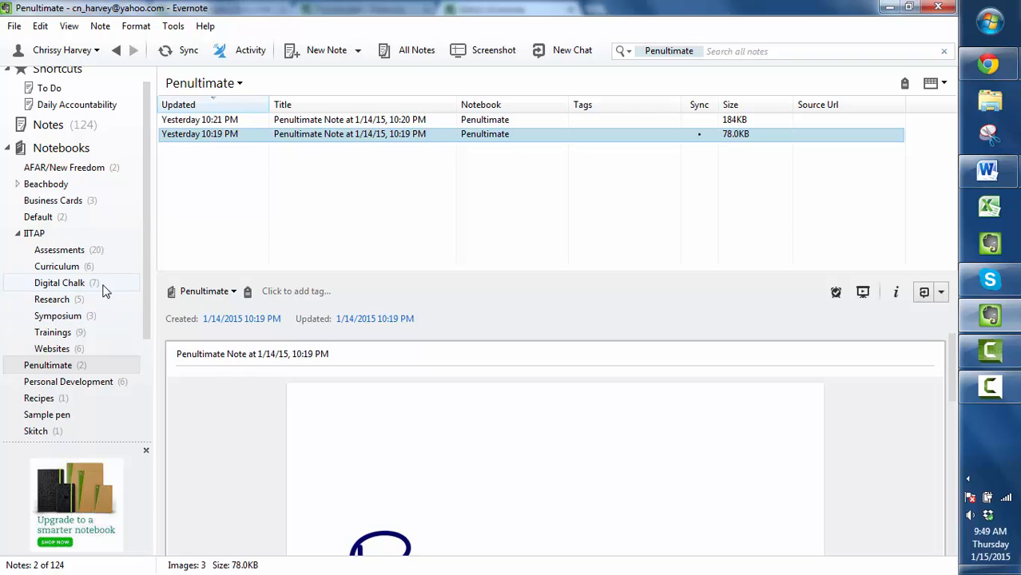
pyautogui.scroll(-1, 144, 320)
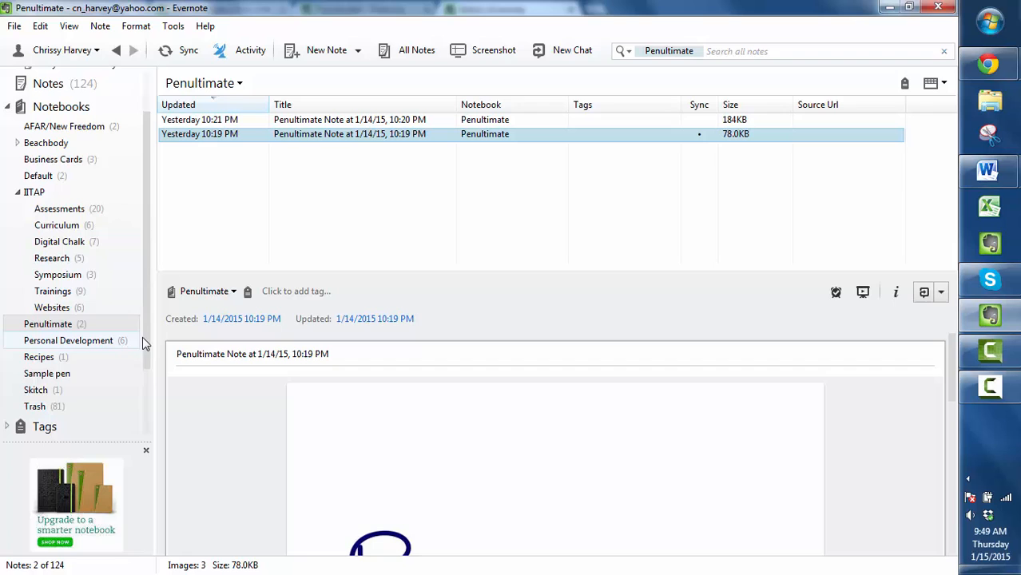
pyautogui.click(40, 390)
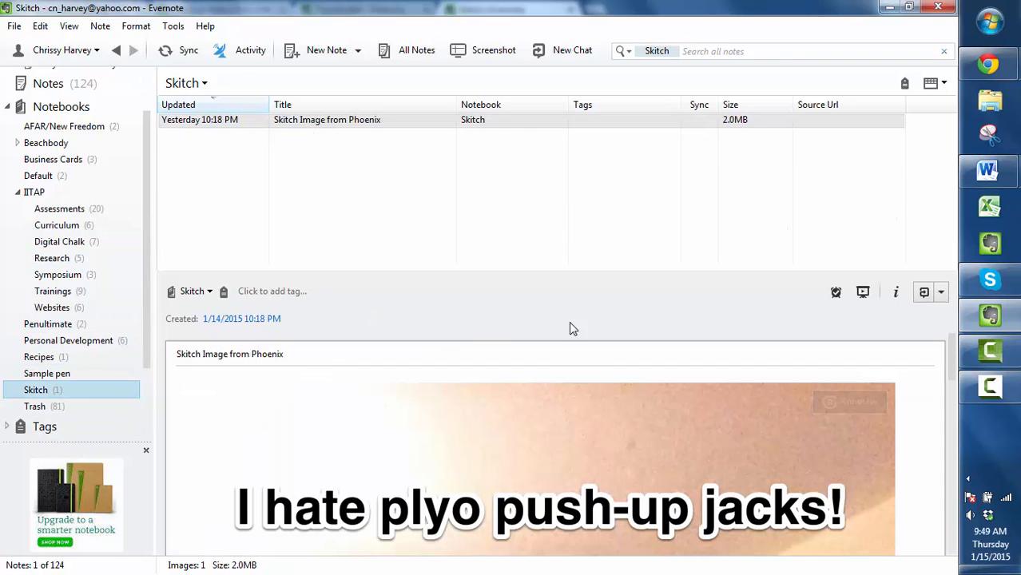
# Open the "Skitch Image from Phoenix" note in its own maximized window, look through the annotated image and close the window.
pyautogui.doubleClick(523, 124)
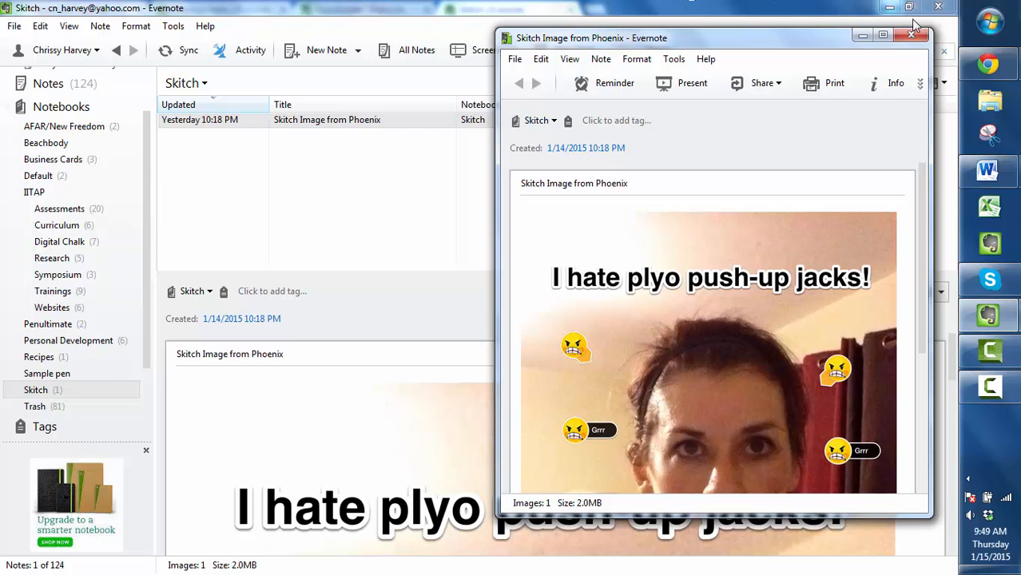
pyautogui.click(883, 35)
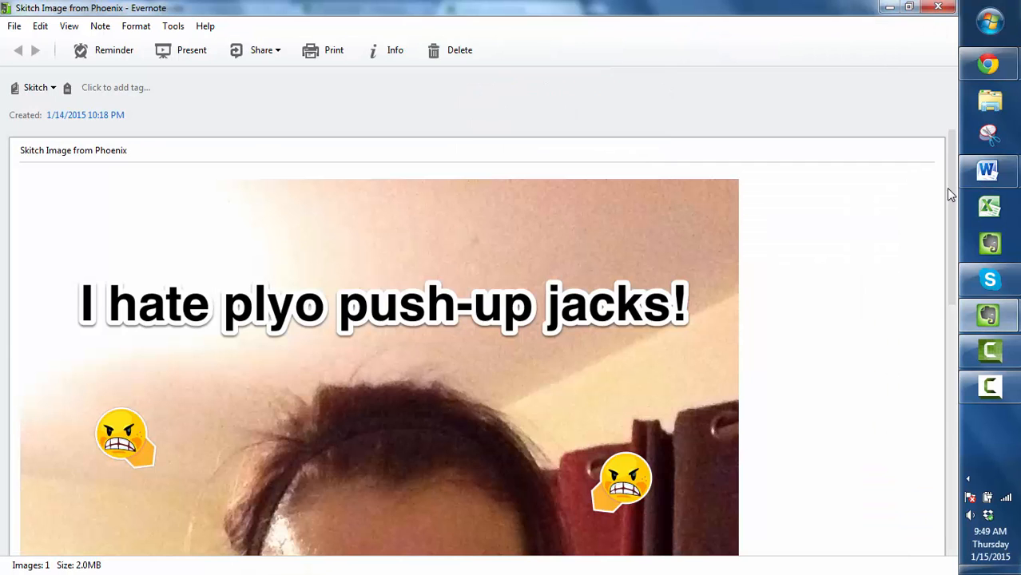
pyautogui.moveTo(949, 251); pyautogui.dragTo(908, 247)
pyautogui.click(935, 8)
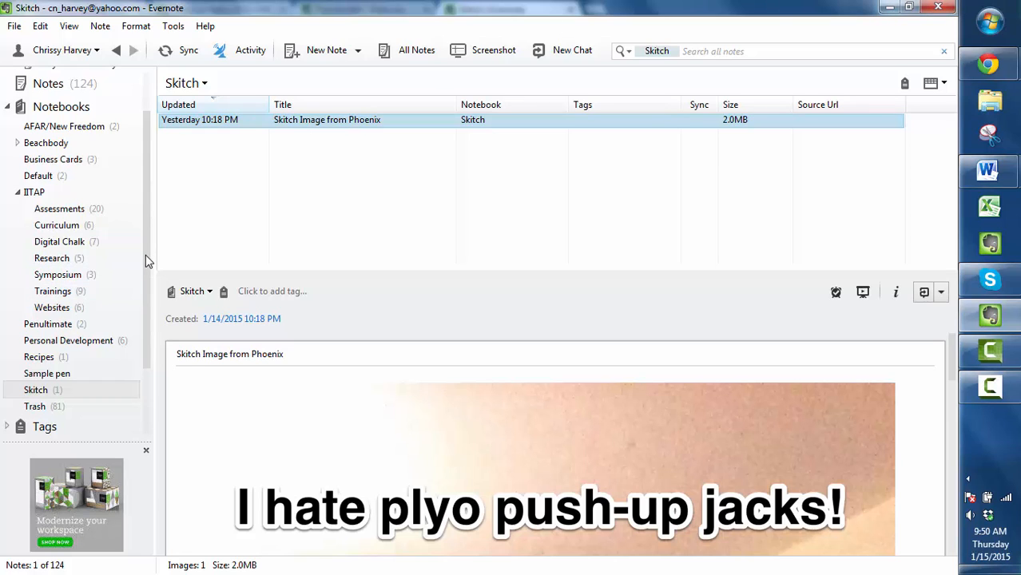
# View the "My Evernote Hello Profile" note from the Business Cards notebook in a separate maximized window, then return to the notebook.
pyautogui.click(89, 163)
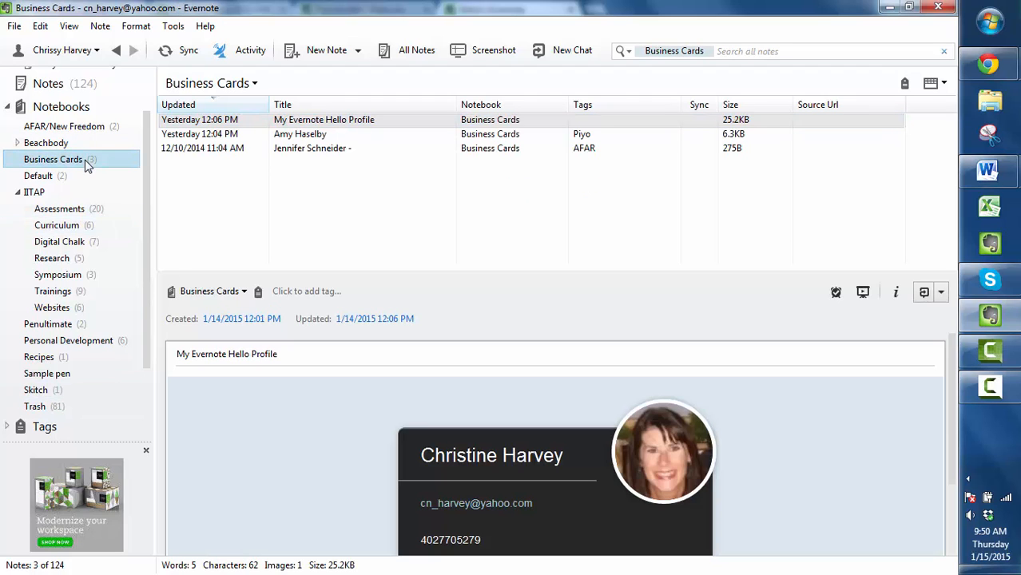
pyautogui.doubleClick(332, 128)
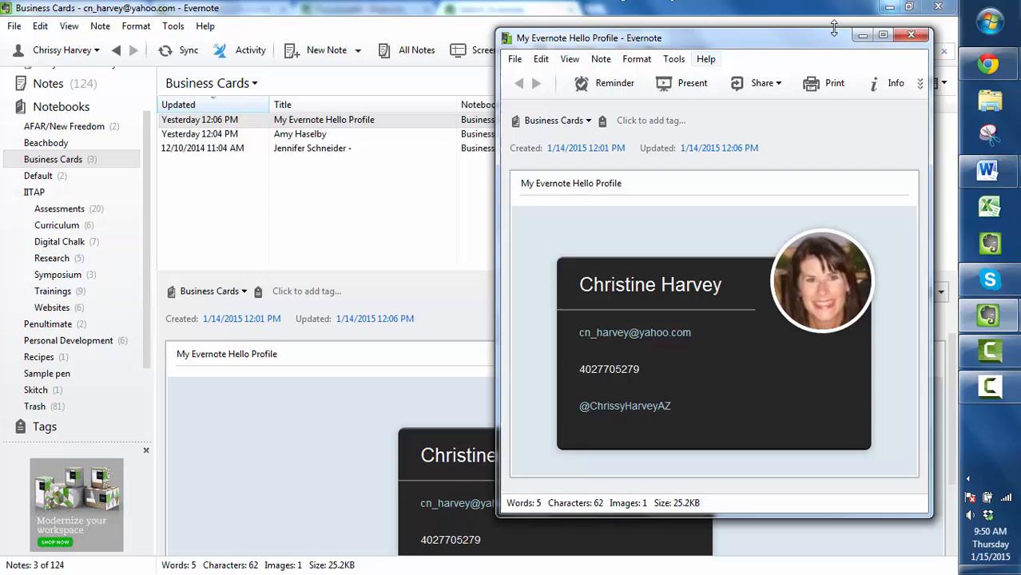
pyautogui.click(882, 35)
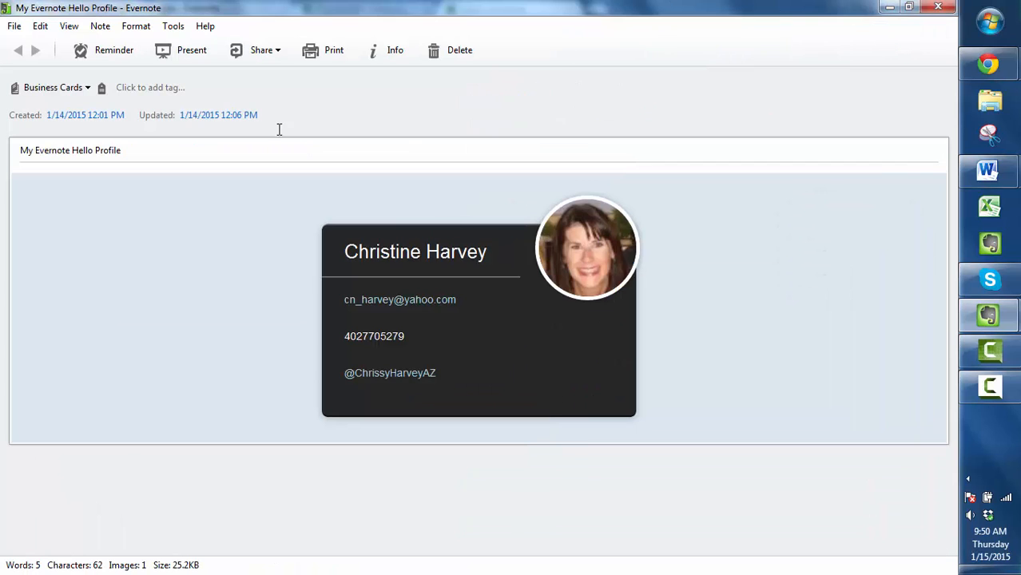
pyautogui.click(890, 7)
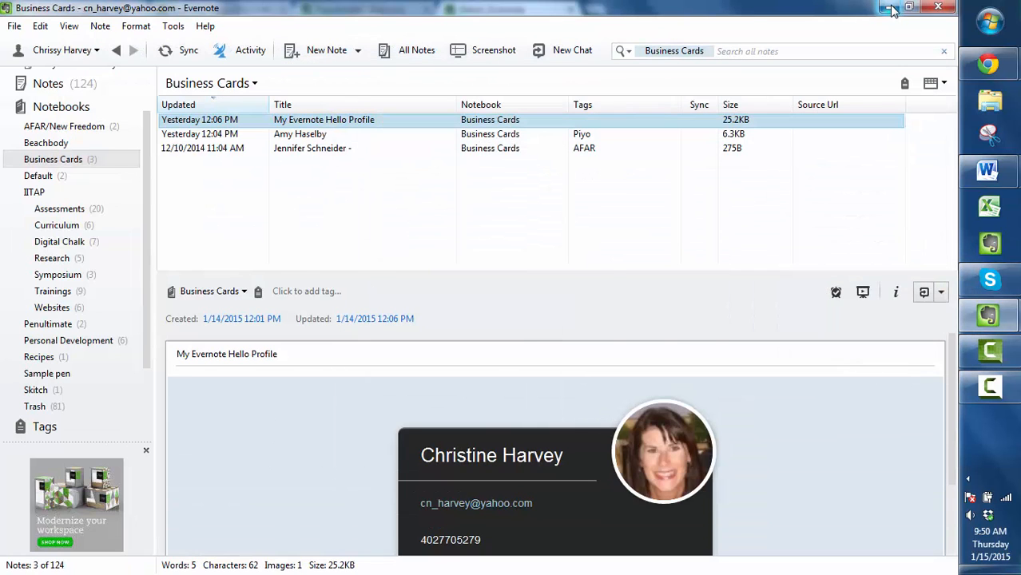
# Switch to Chrome and look through the Evernote Hello product page, including its feature descriptions.
pyautogui.click(889, 7)
pyautogui.click(215, 10)
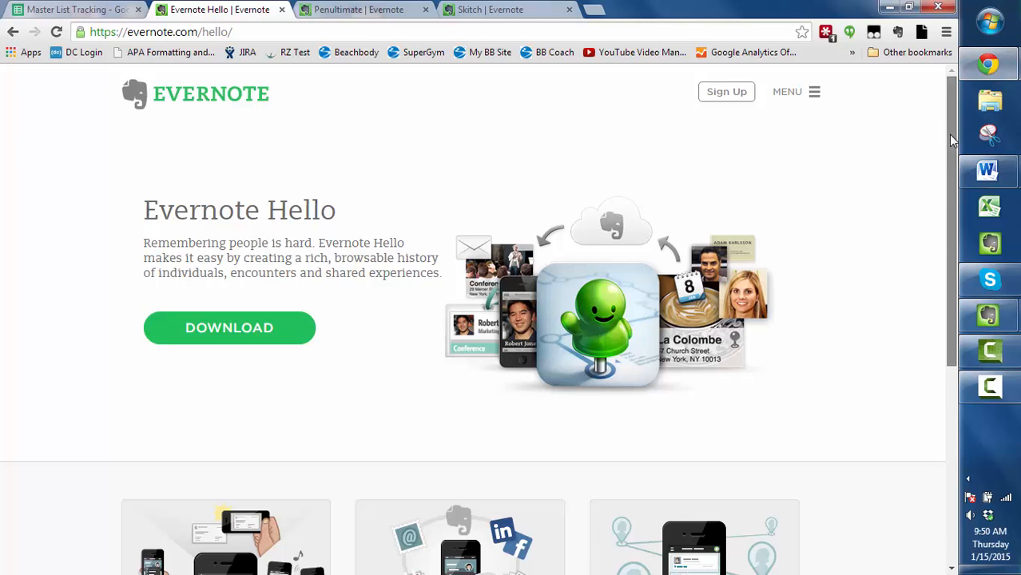
pyautogui.moveTo(951, 144); pyautogui.dragTo(942, 276)
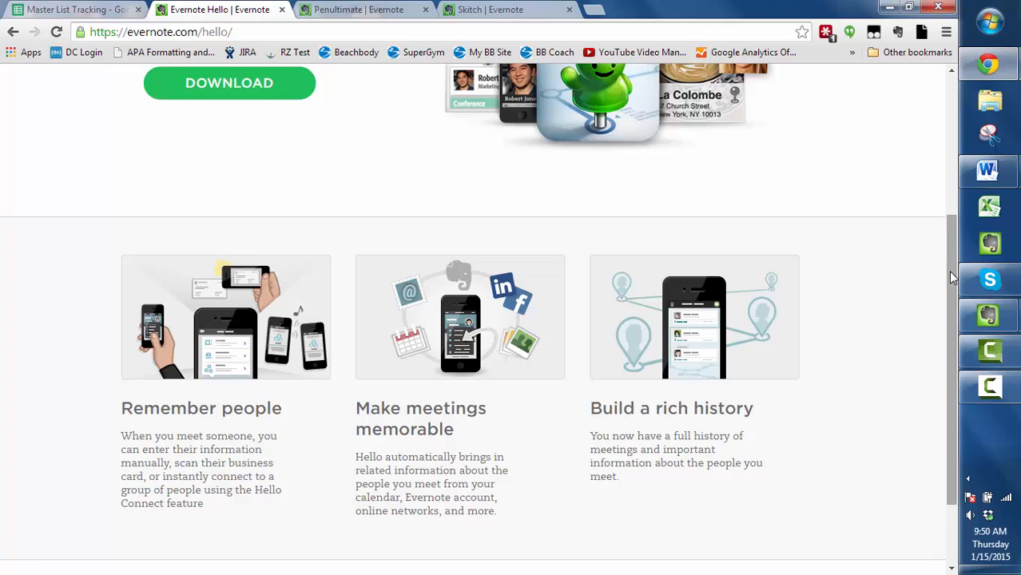
pyautogui.moveTo(951, 276); pyautogui.dragTo(953, 132)
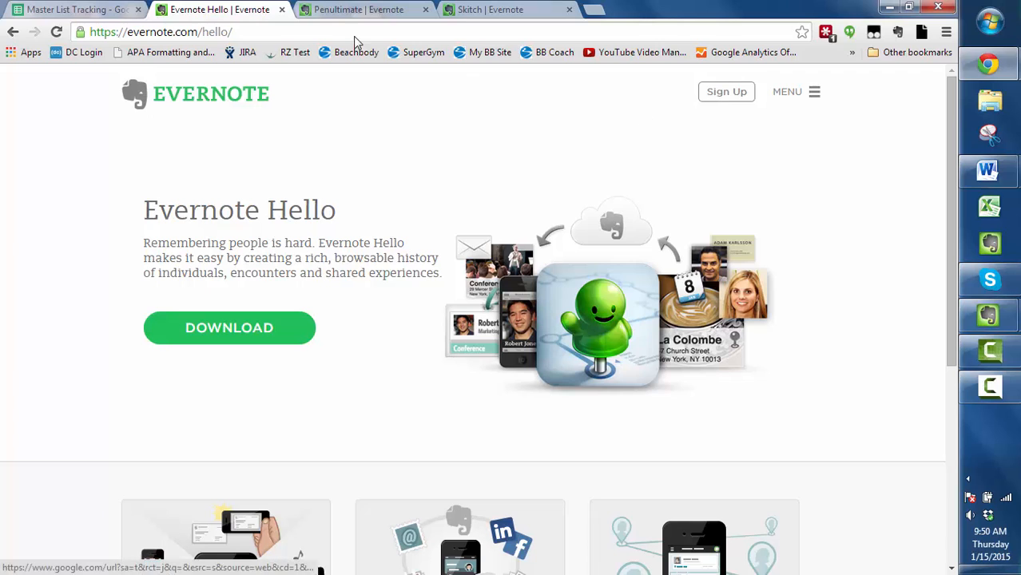
# View the Penultimate product page and look through the Skitch product page down to its feature descriptions.
pyautogui.click(347, 10)
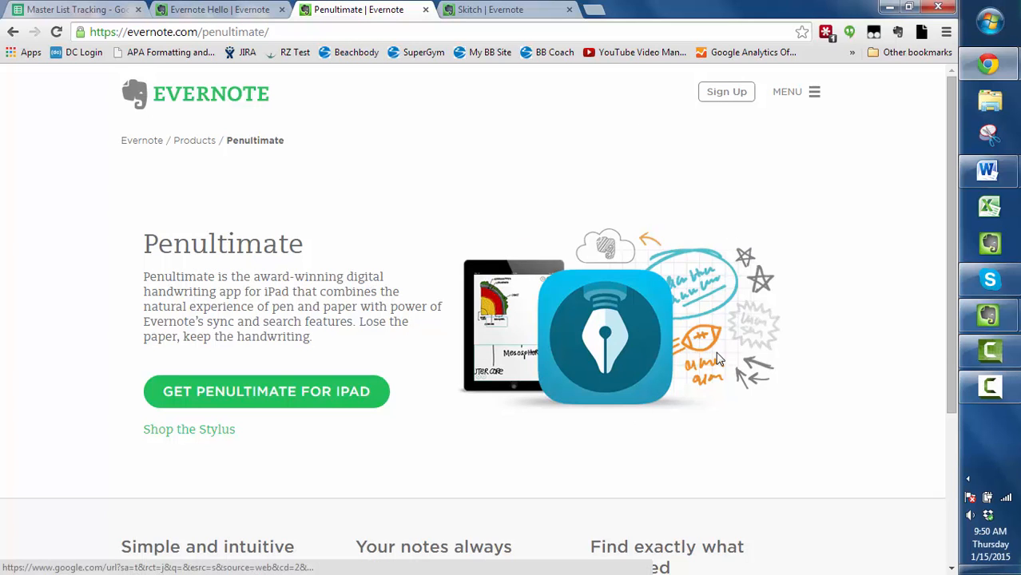
pyautogui.moveTo(950, 175)
pyautogui.mouseDown()
pyautogui.moveTo(944, 322)
pyautogui.moveTo(951, 177)
pyautogui.mouseUp()
pyautogui.click(528, 12)
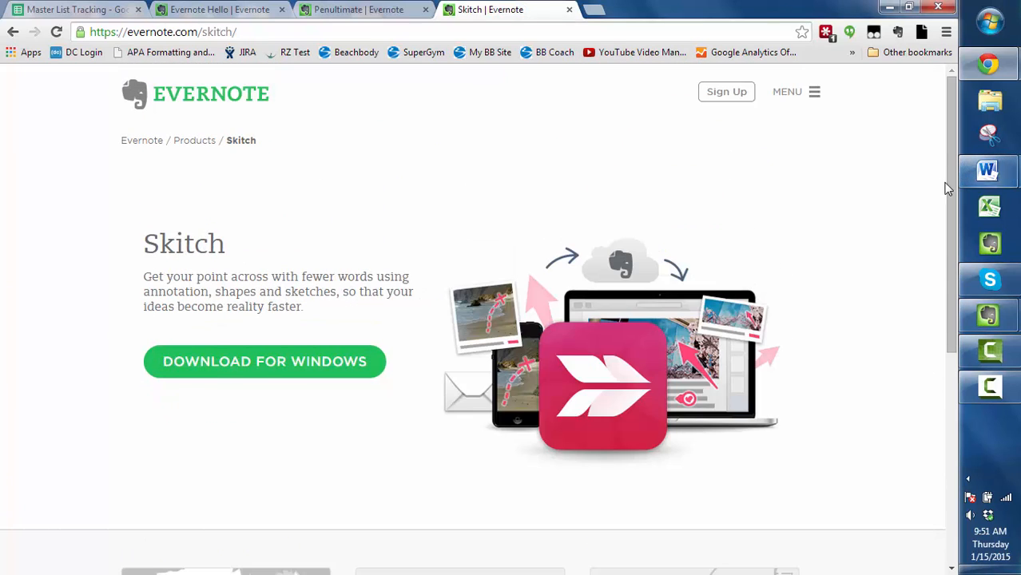
pyautogui.moveTo(952, 192); pyautogui.dragTo(938, 340)
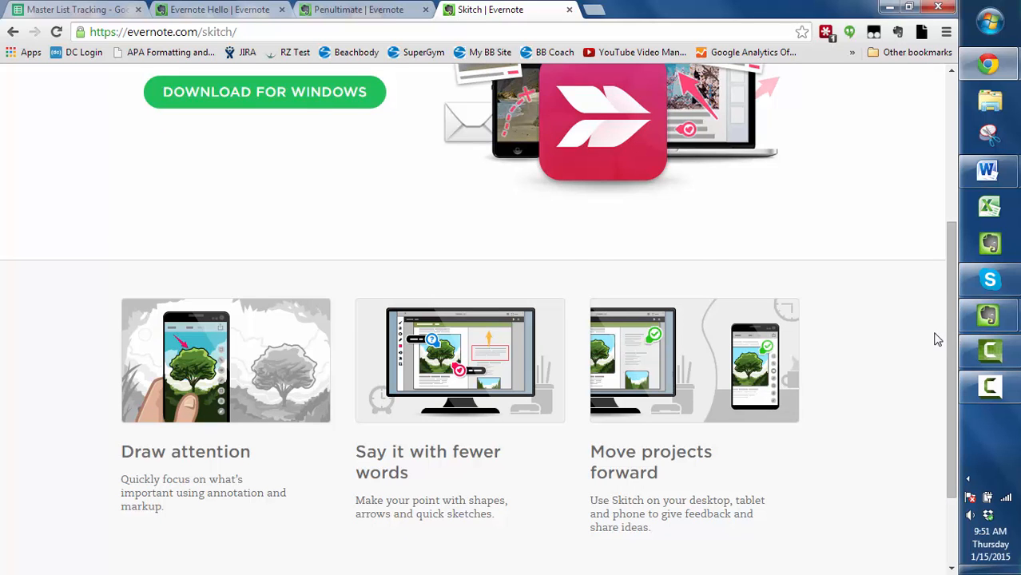
pyautogui.moveTo(951, 340); pyautogui.dragTo(951, 76)
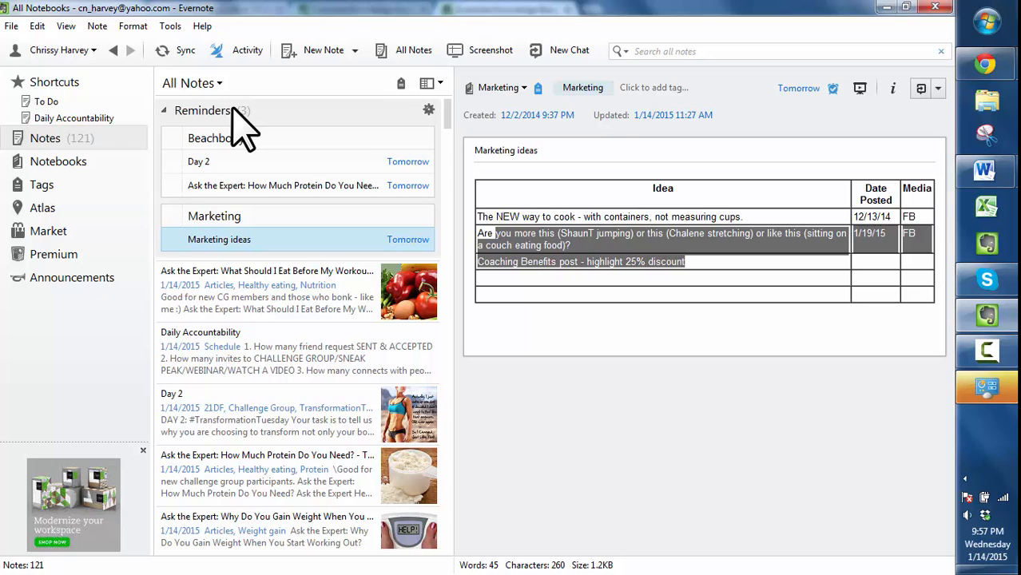
# Deselect the highlighted rows in the Marketing ideas table and switch to the fitness coaching Facebook page in Chrome.
pyautogui.click(531, 248)
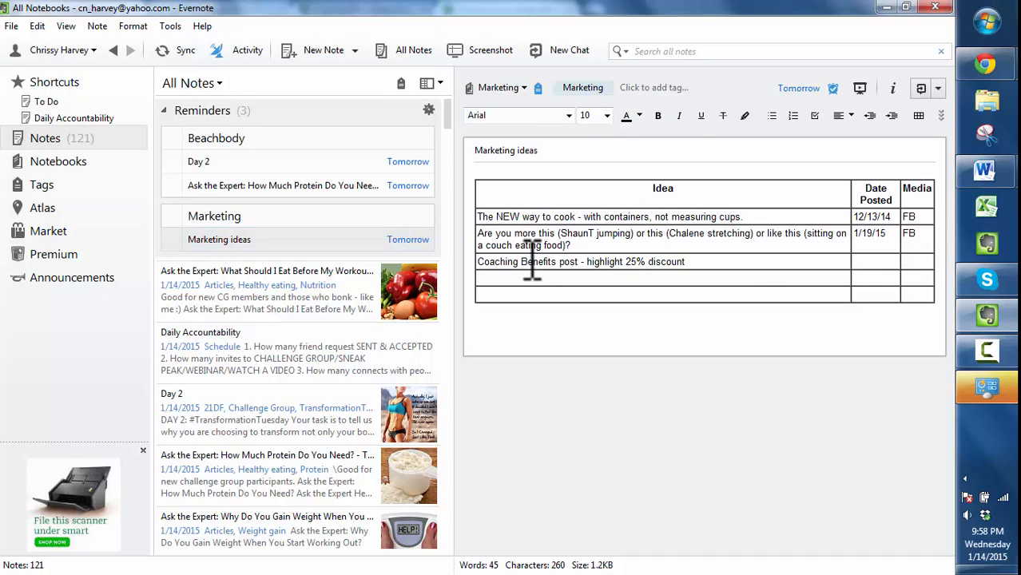
pyautogui.hotkey('alt', 'Tab')
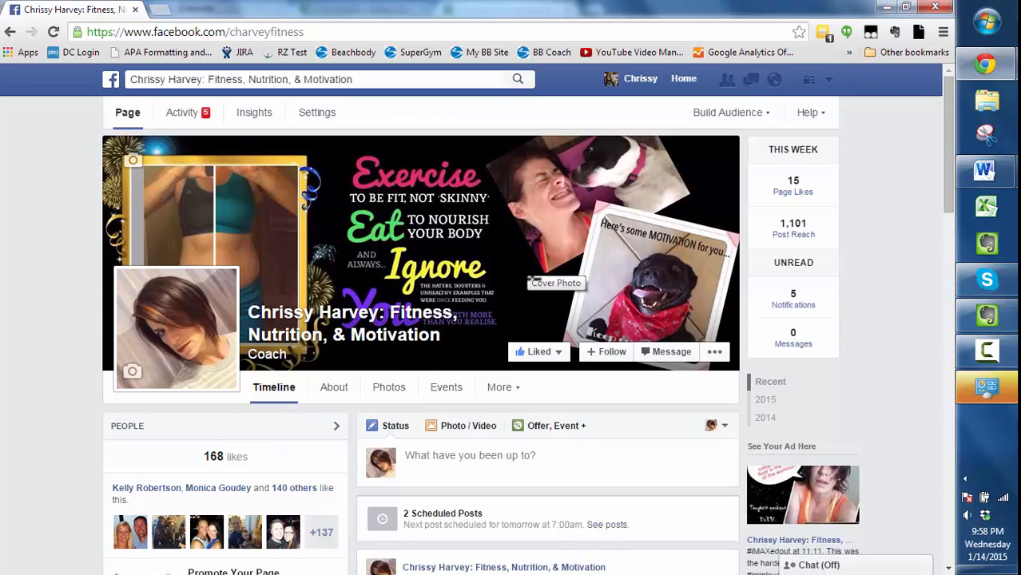